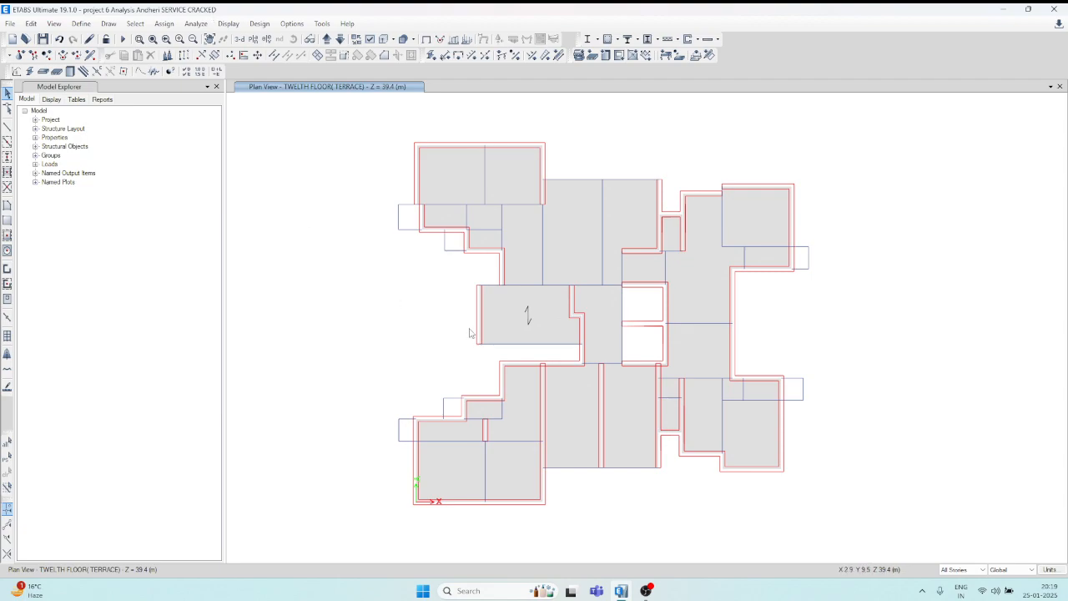
Select all beams in the model by object type
{"action": "middle_click_drag", "start_coordinate": [429, 329], "coordinate": [401, 312]}
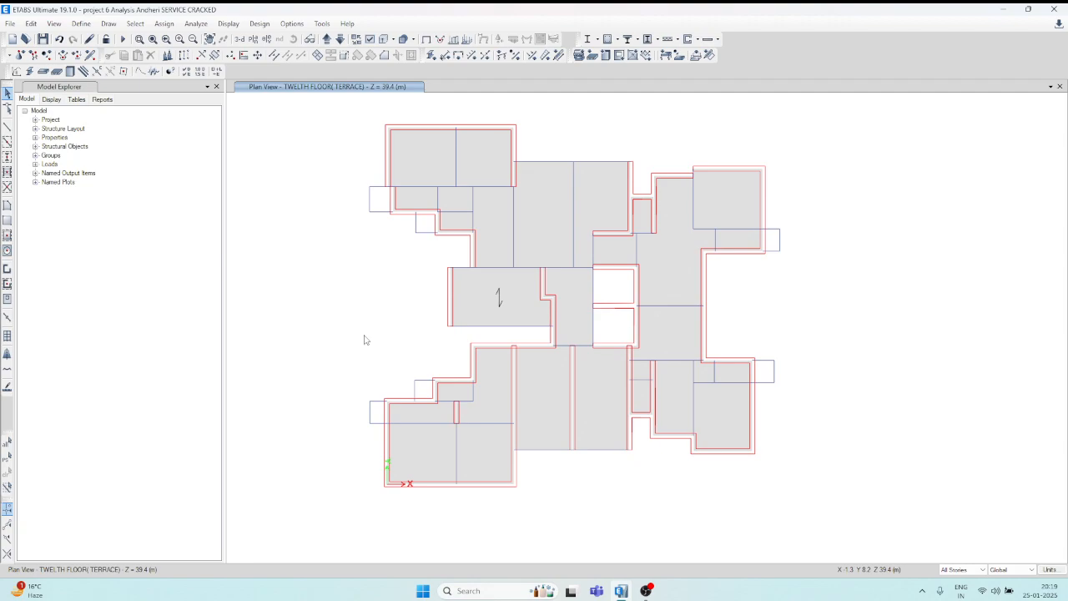
{"action": "left_click", "coordinate": [142, 25]}
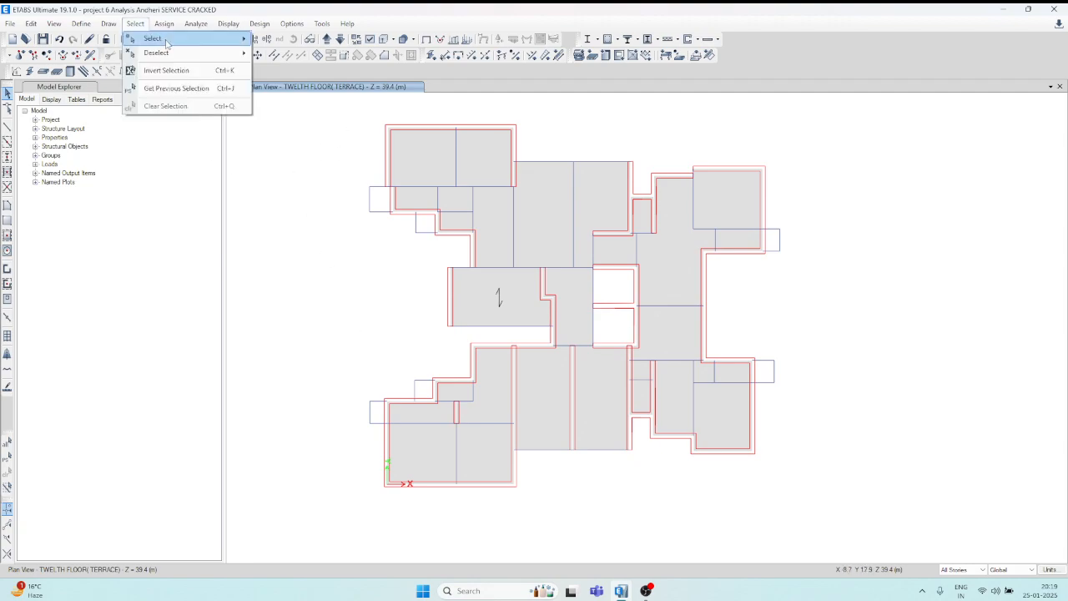
{"action": "mouse_move", "coordinate": [177, 41]}
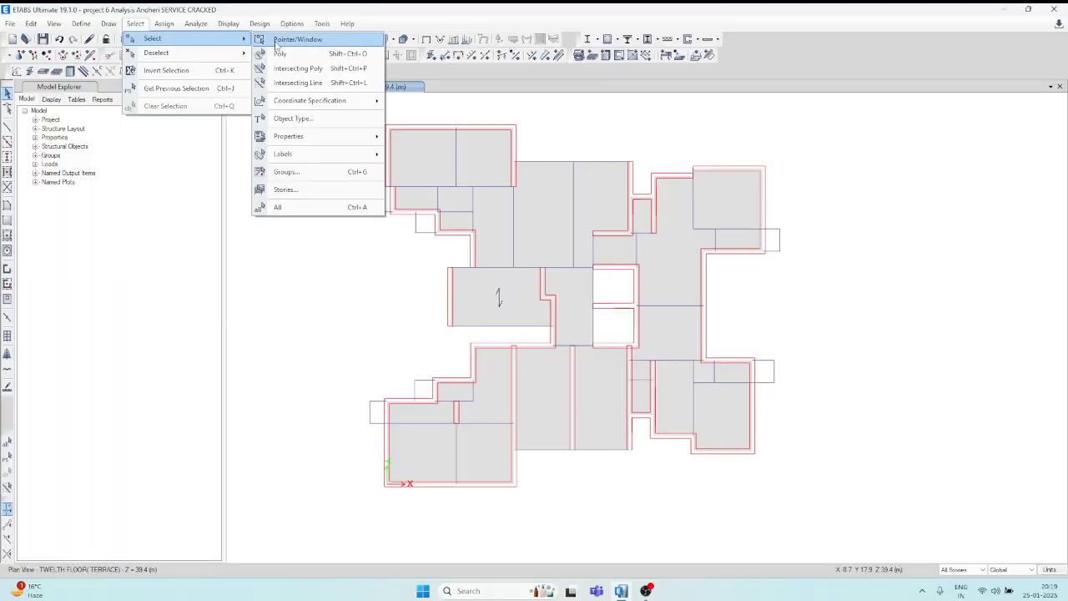
{"action": "left_click", "coordinate": [300, 120]}
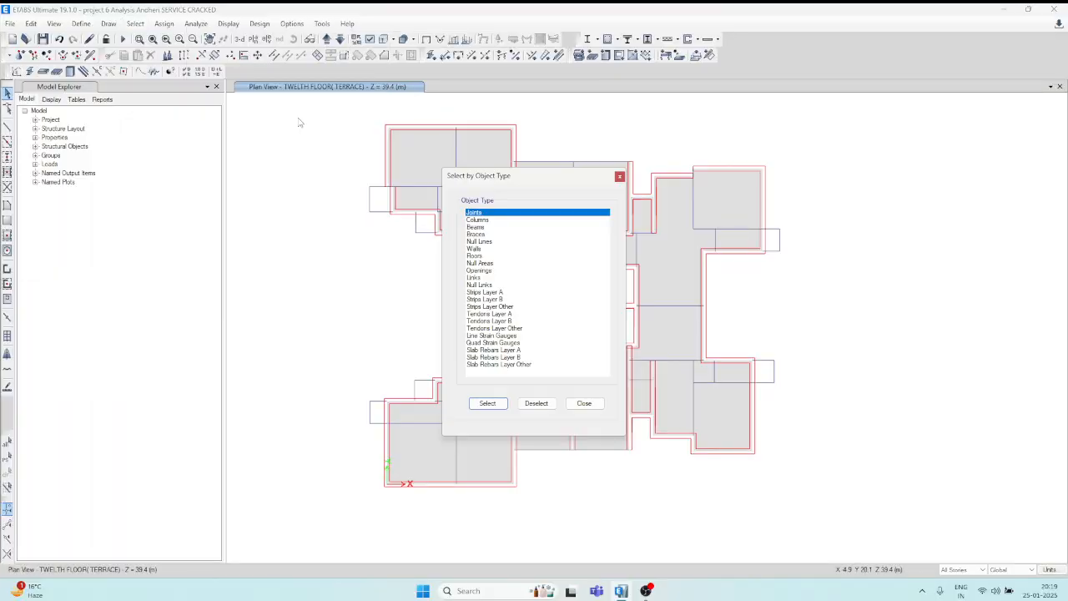
{"action": "left_click", "coordinate": [476, 227]}
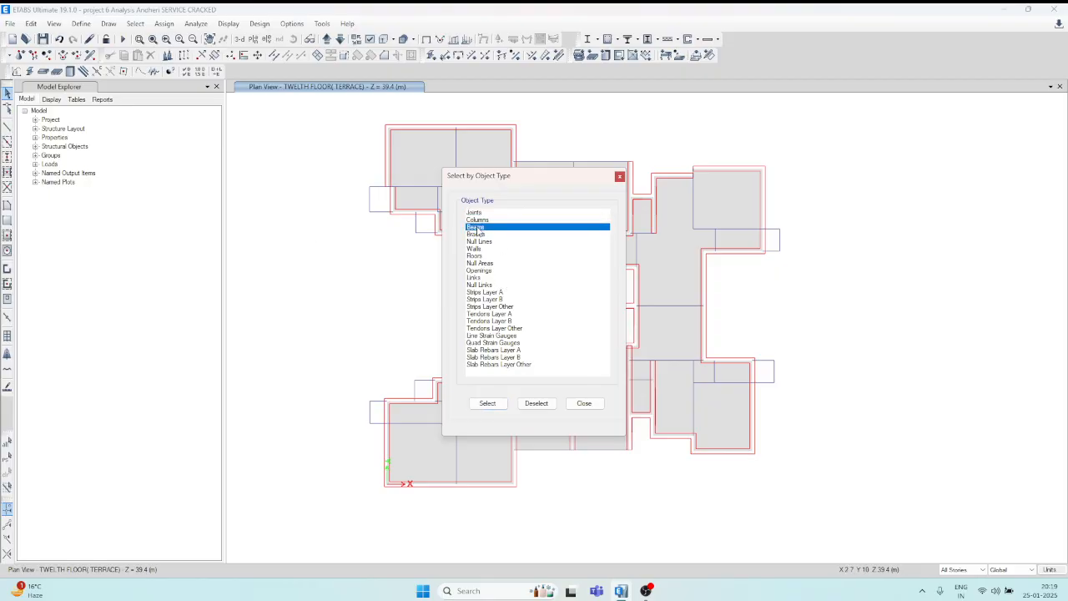
{"action": "left_click", "coordinate": [487, 403]}
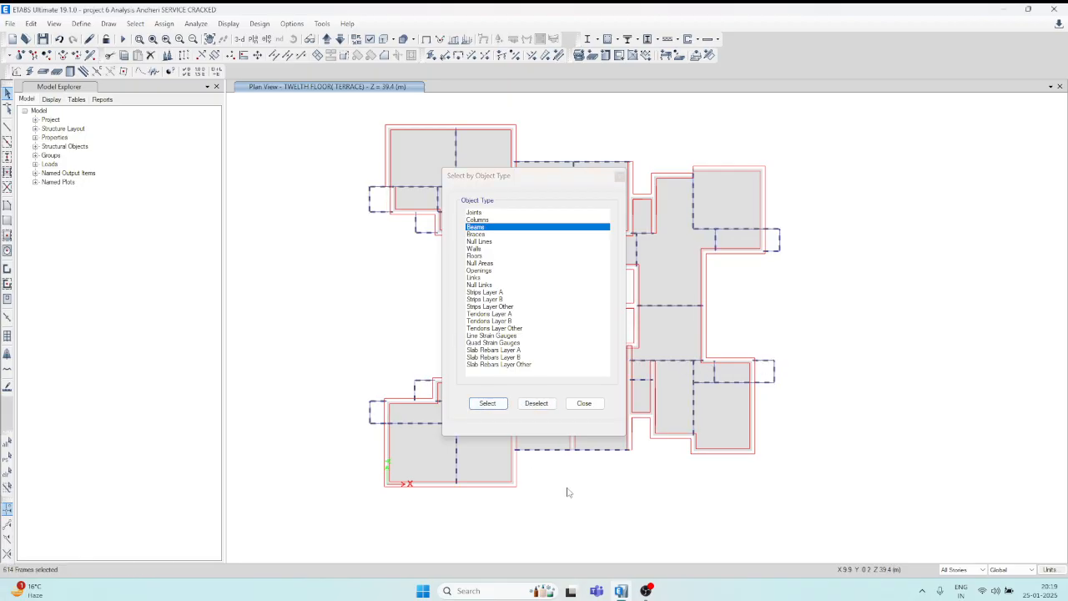
{"action": "left_click", "coordinate": [584, 403]}
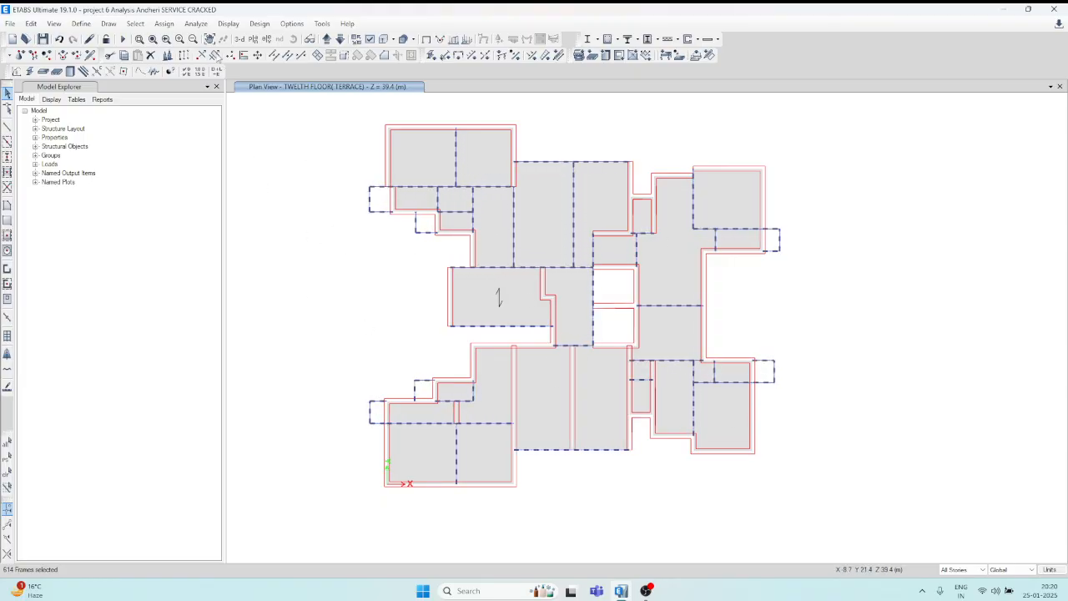
Assign frame property modifiers of 0.5 for the moments of inertia about the 2 and 3 axes to the selected beams
{"action": "left_click", "coordinate": [166, 24]}
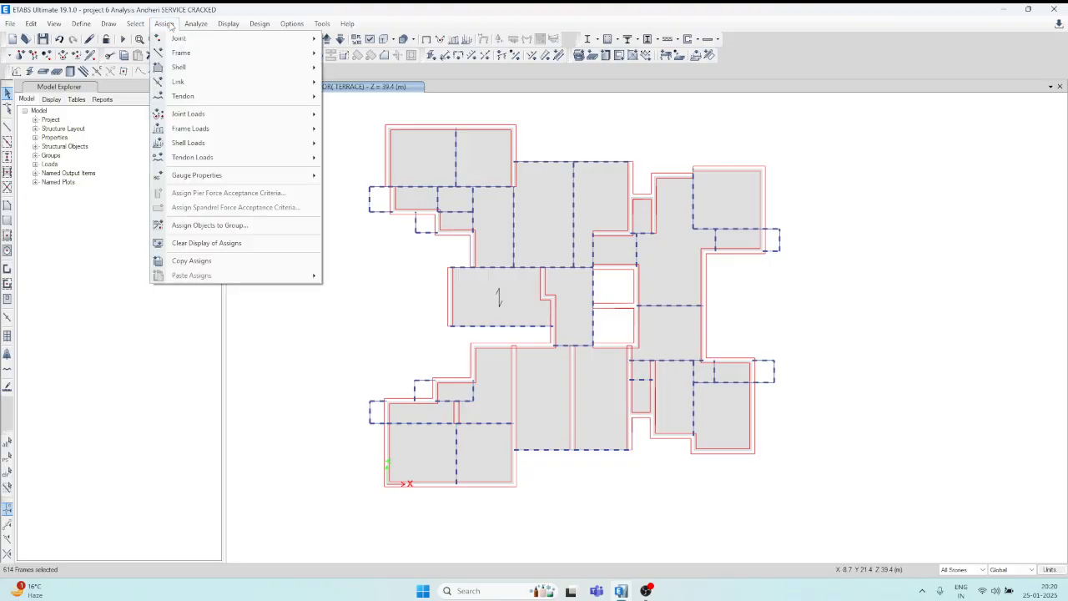
{"action": "mouse_move", "coordinate": [224, 56]}
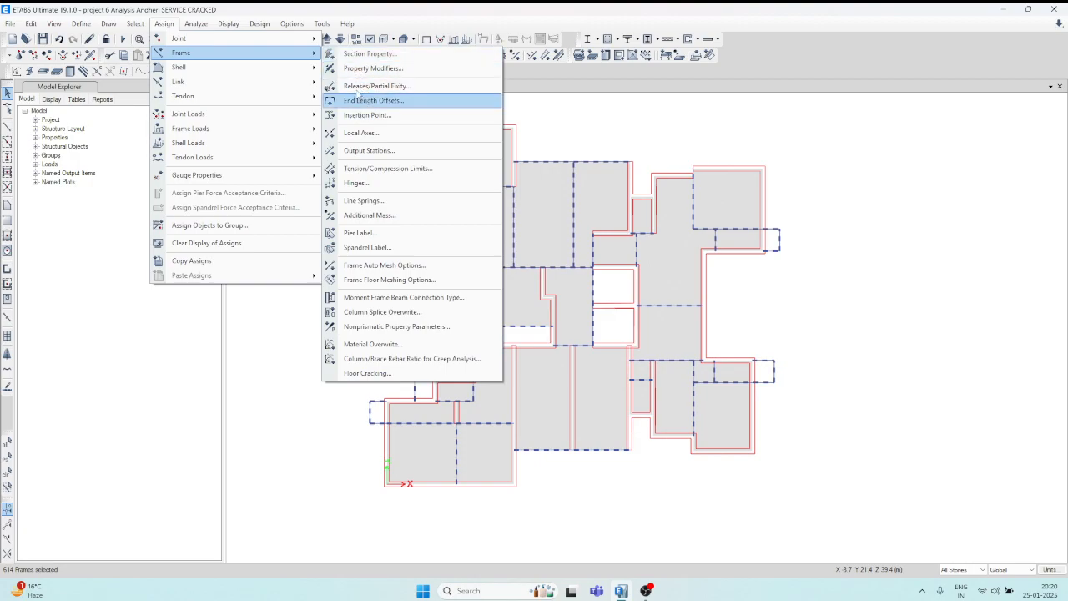
{"action": "left_click", "coordinate": [372, 69]}
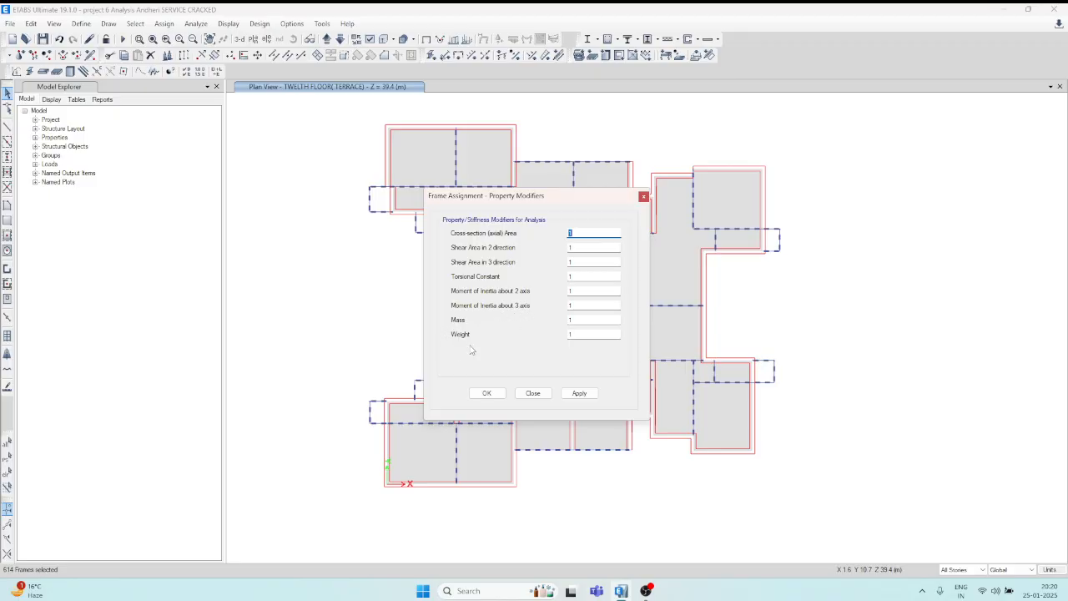
{"action": "left_click", "coordinate": [583, 234]}
{"action": "left_click", "coordinate": [574, 290]}
{"action": "type", "text": "0.5"}
{"action": "left_click", "coordinate": [576, 306]}
{"action": "type", "text": "0.5"}
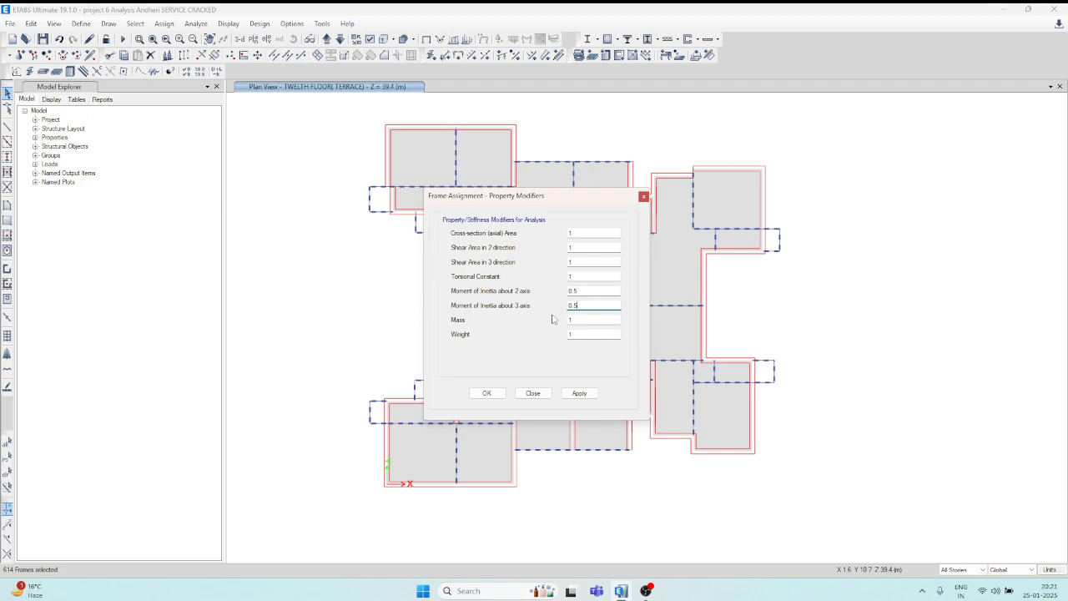
{"action": "left_click", "coordinate": [580, 393]}
{"action": "left_click", "coordinate": [486, 393]}
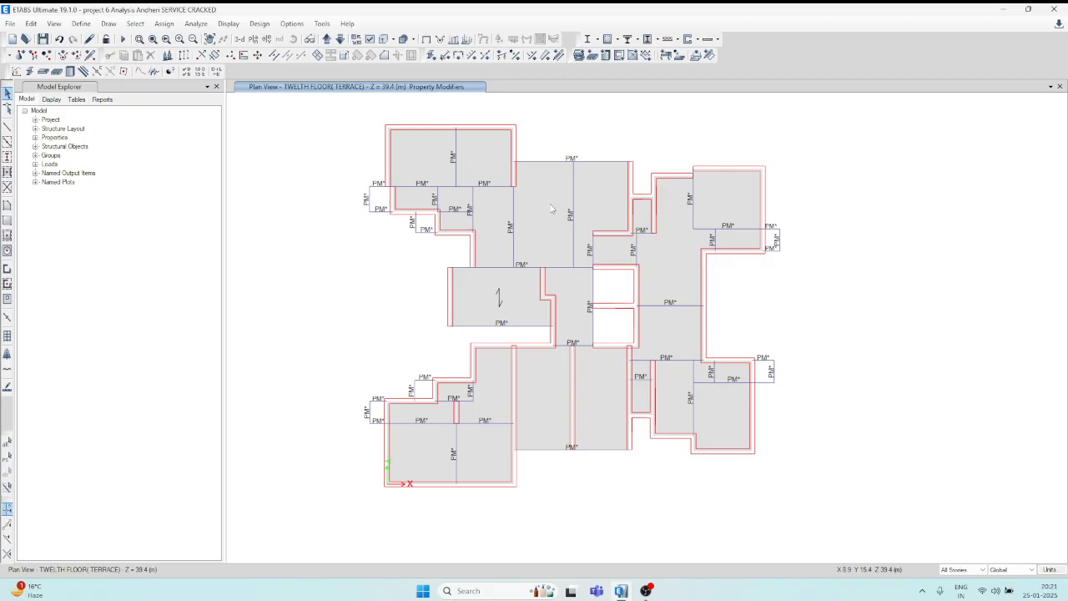
Check the property modifiers of the vertical beam in the upper-left block, clear the selection and hide the assignment labels
{"action": "left_click", "coordinate": [456, 149]}
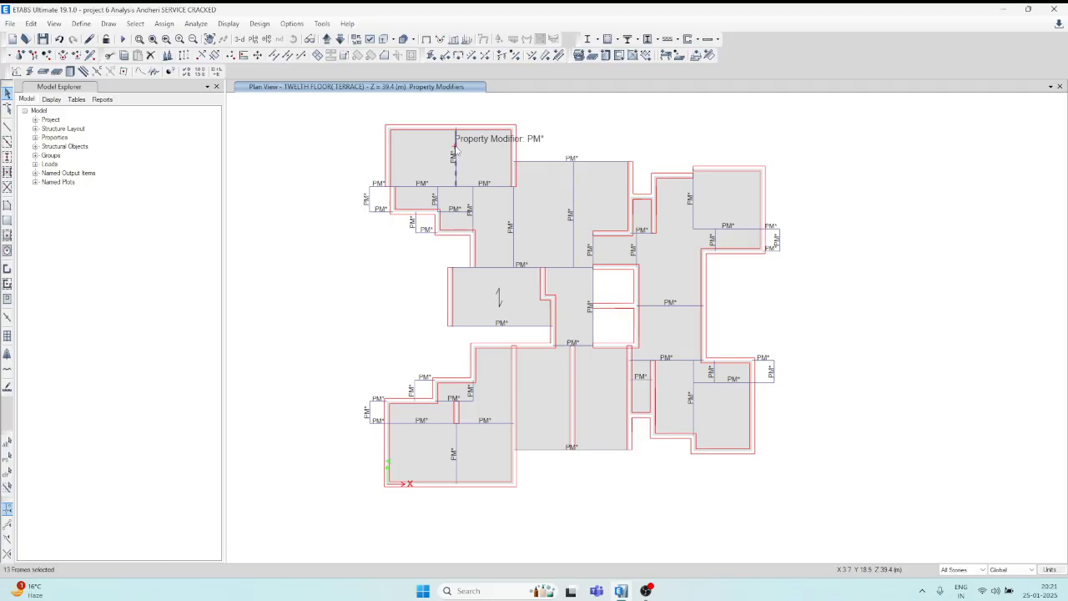
{"action": "right_click", "coordinate": [455, 149]}
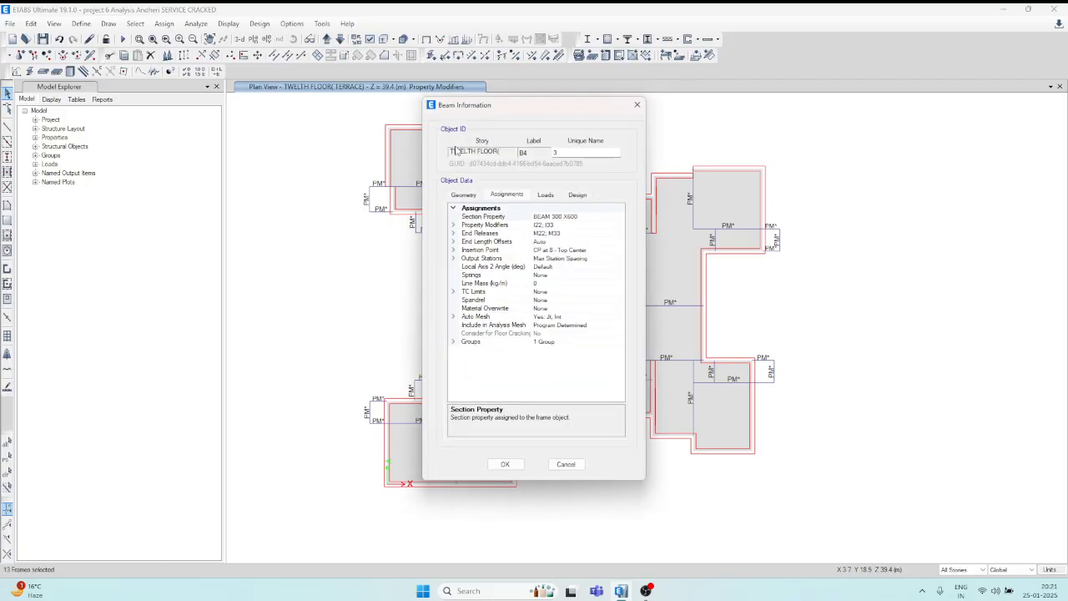
{"action": "left_click", "coordinate": [455, 225]}
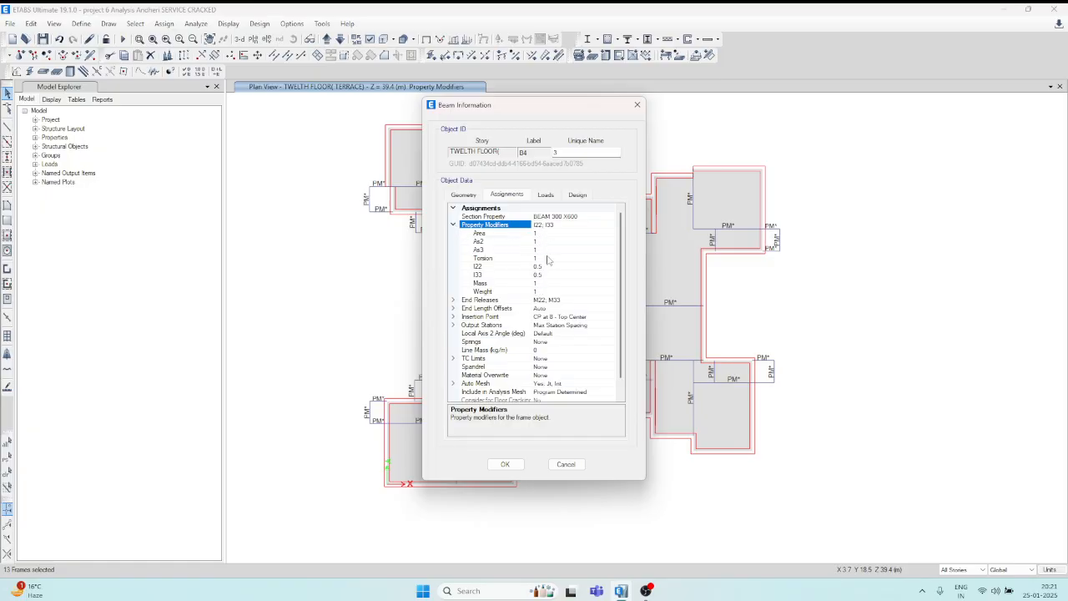
{"action": "left_click", "coordinate": [513, 465]}
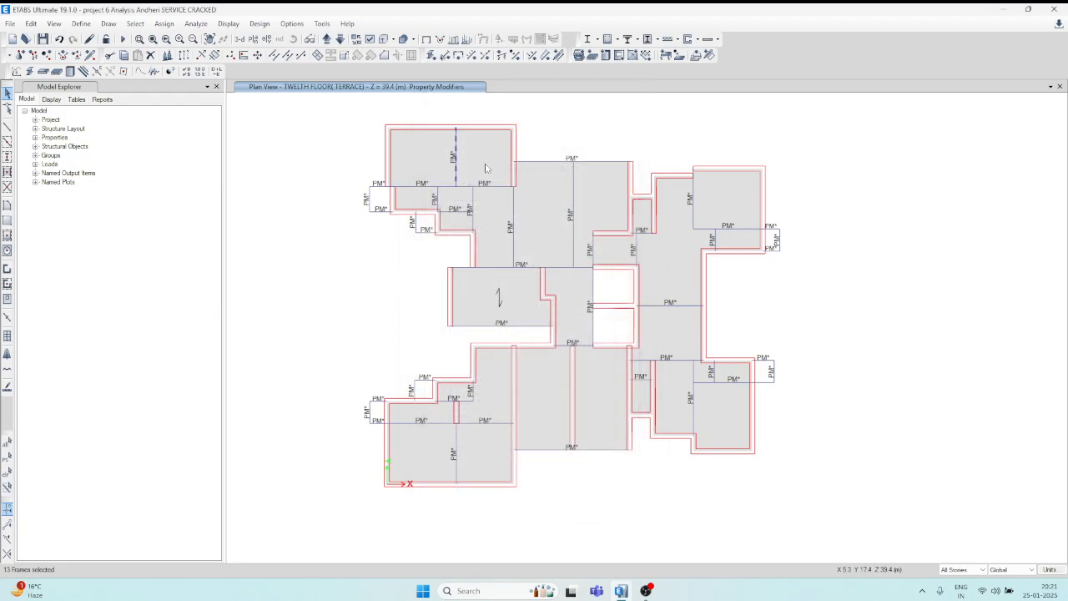
{"action": "key", "text": "ctrl+q"}
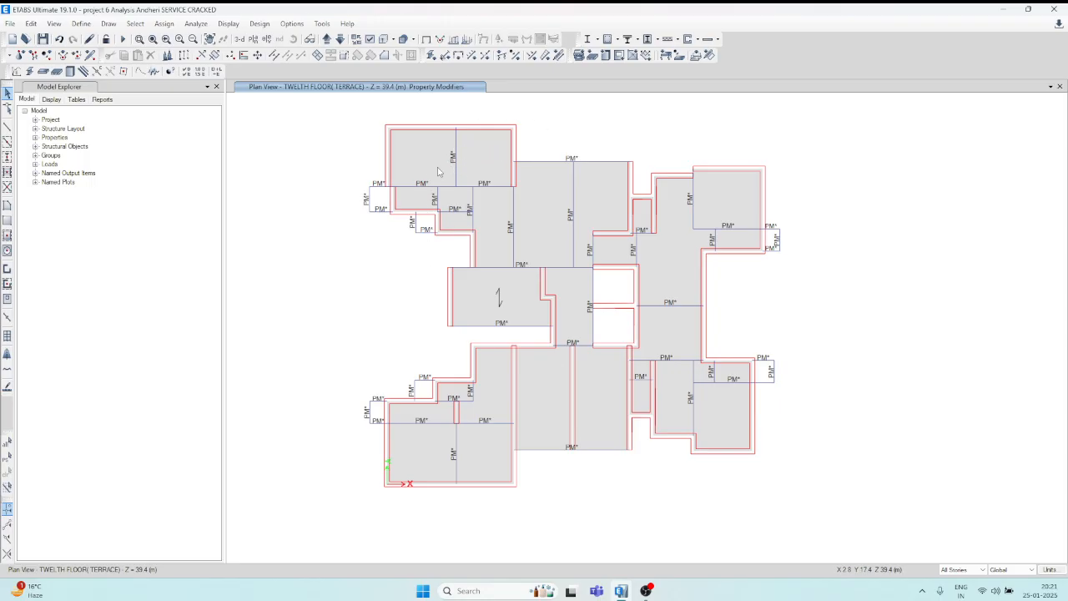
{"action": "left_click", "coordinate": [426, 40]}
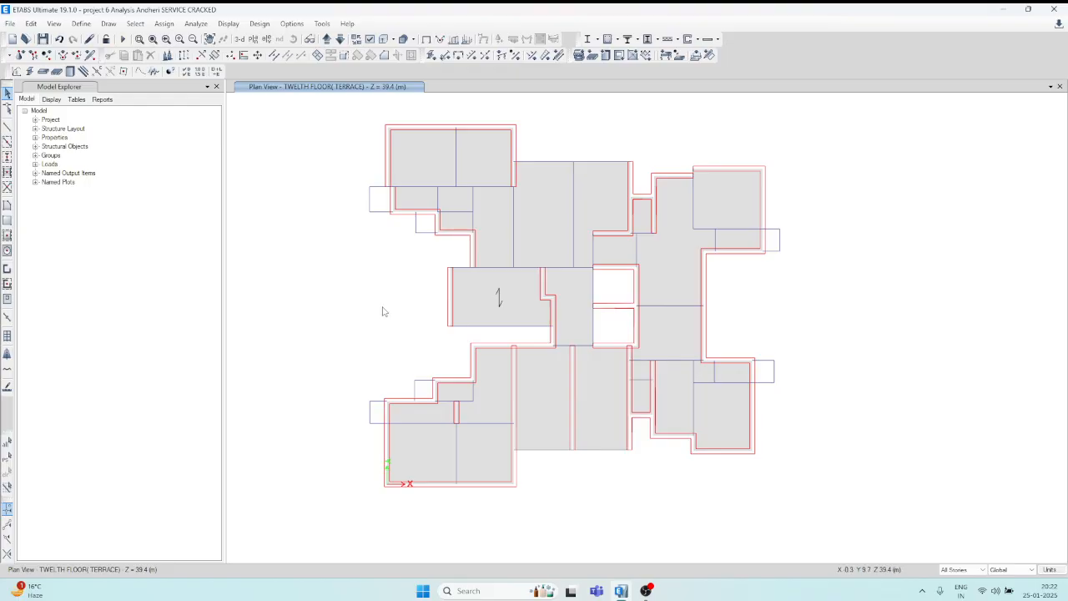
Inspect the assignments of the long vertical beam in the plan's upper-middle bay, then clear the selection
{"action": "left_click", "coordinate": [575, 213]}
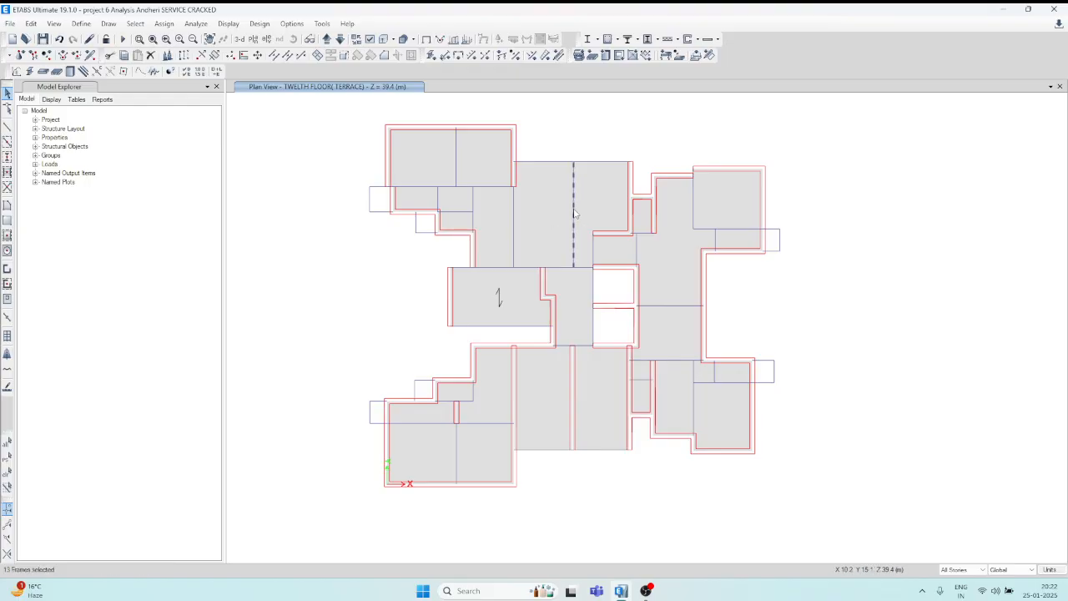
{"action": "right_click", "coordinate": [575, 213]}
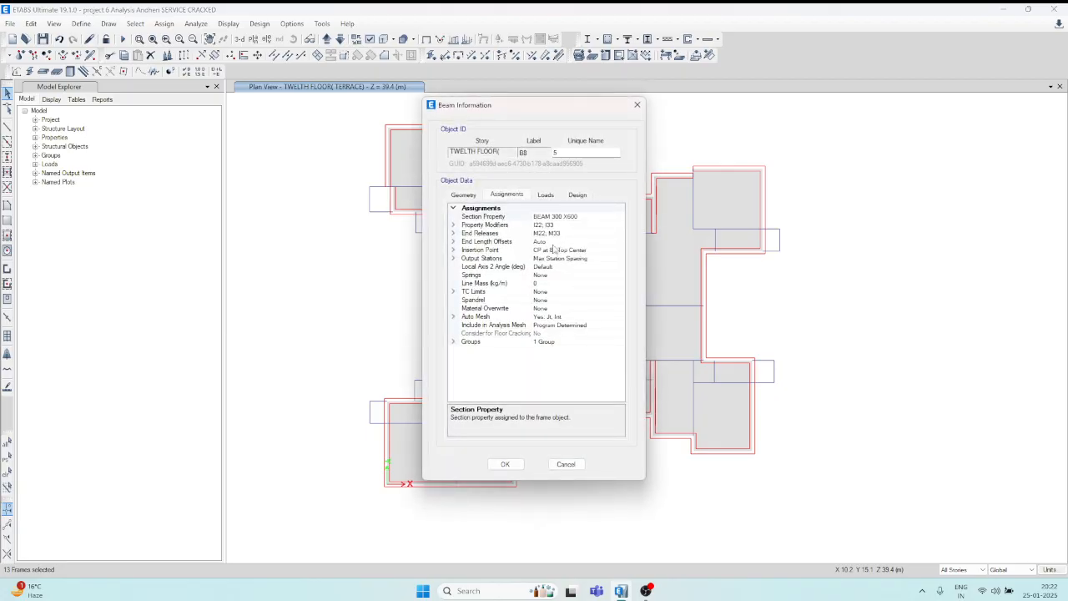
{"action": "left_click", "coordinate": [637, 104]}
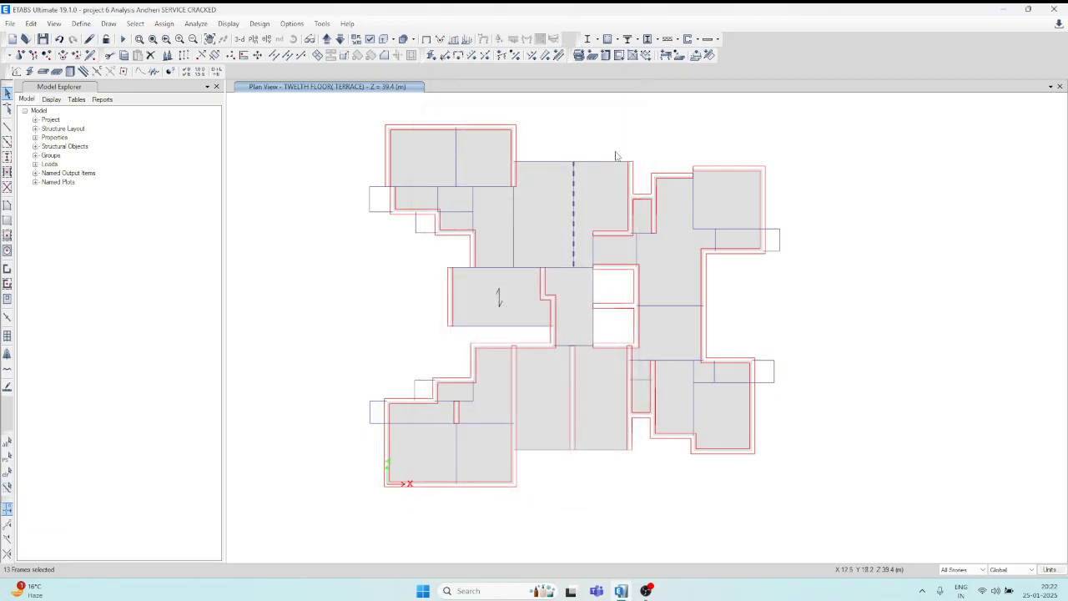
{"action": "key", "text": "ctrl+q"}
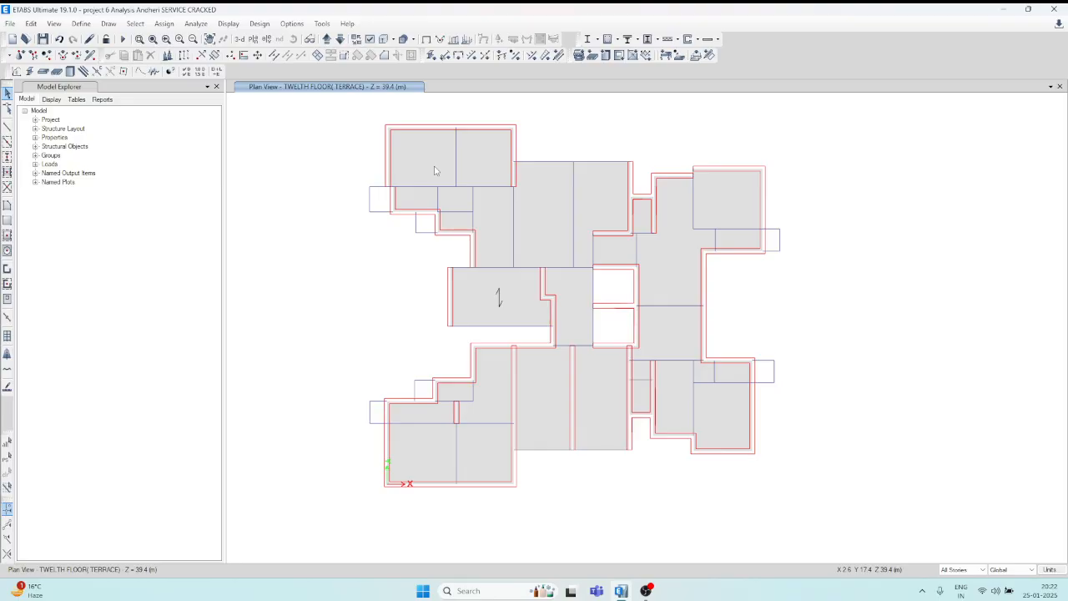
Select all floor objects in the model by object type
{"action": "left_click", "coordinate": [136, 24]}
{"action": "mouse_move", "coordinate": [153, 38]}
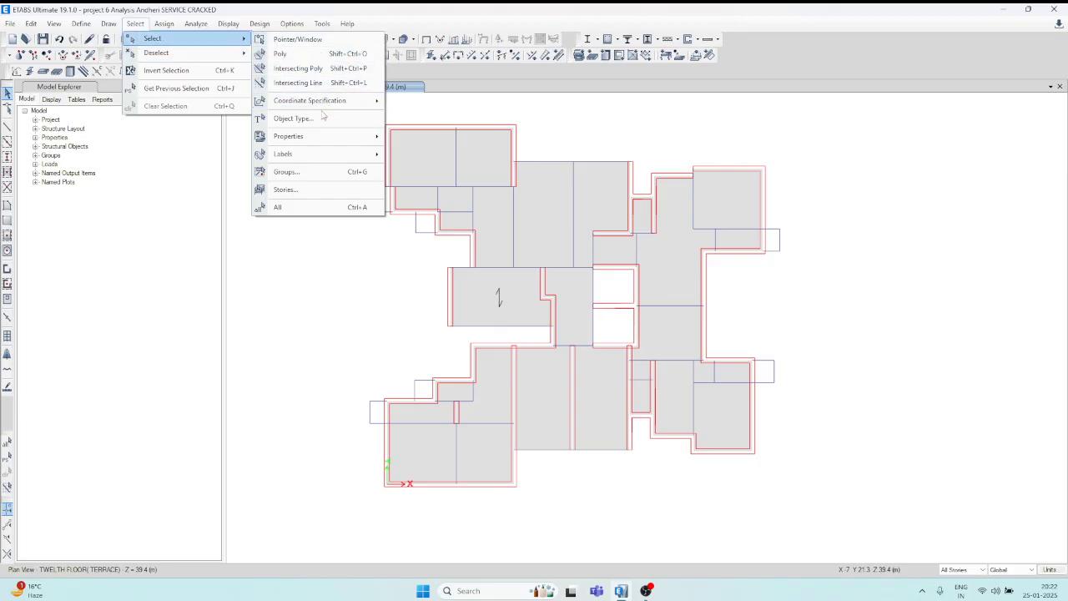
{"action": "left_click", "coordinate": [292, 119]}
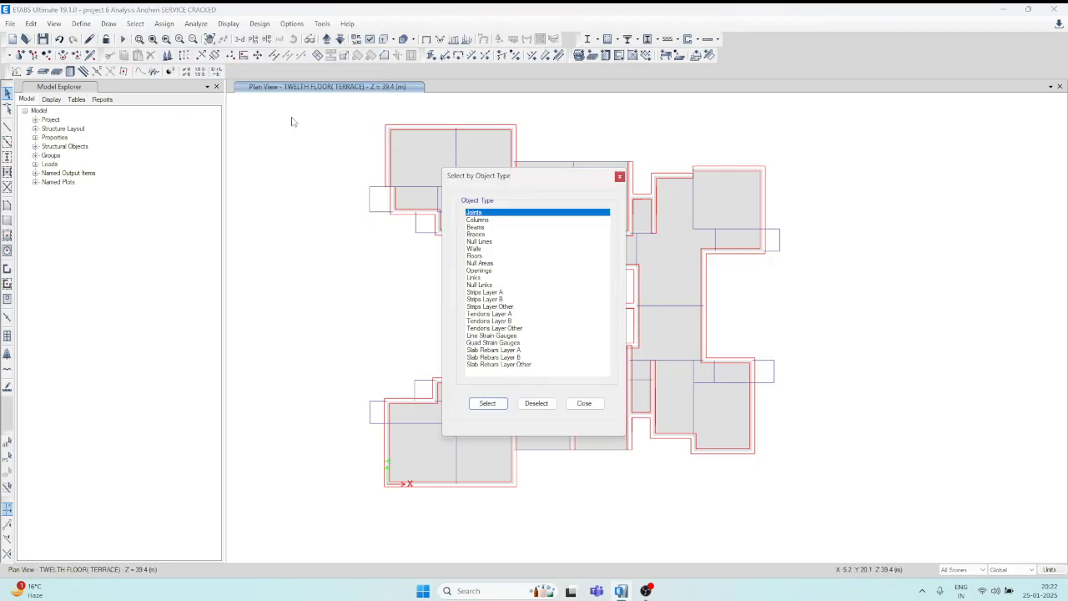
{"action": "left_click", "coordinate": [476, 256]}
{"action": "left_click", "coordinate": [487, 403]}
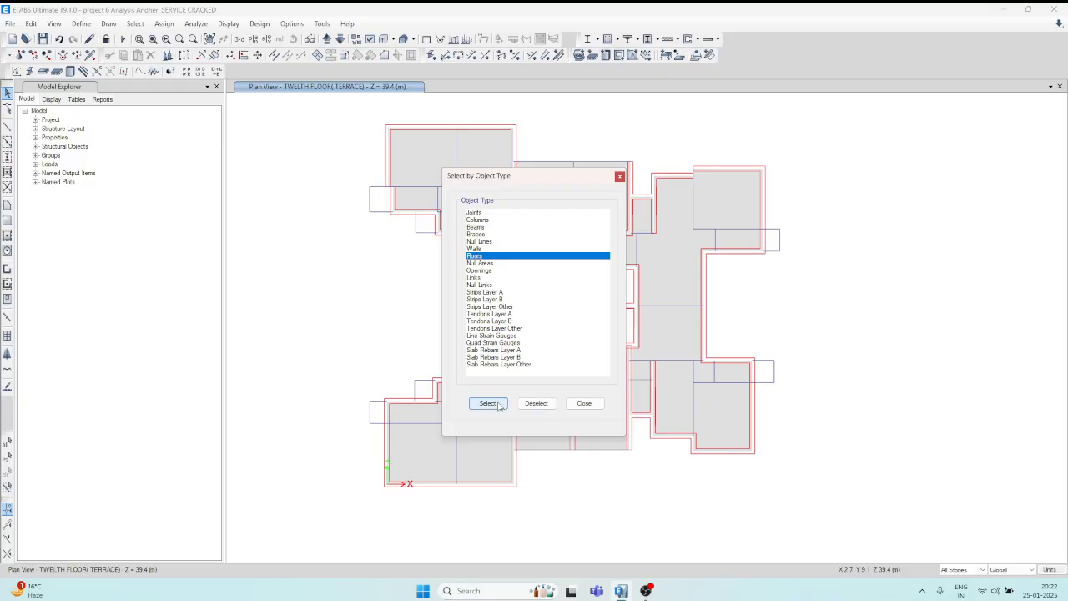
{"action": "left_click", "coordinate": [585, 403]}
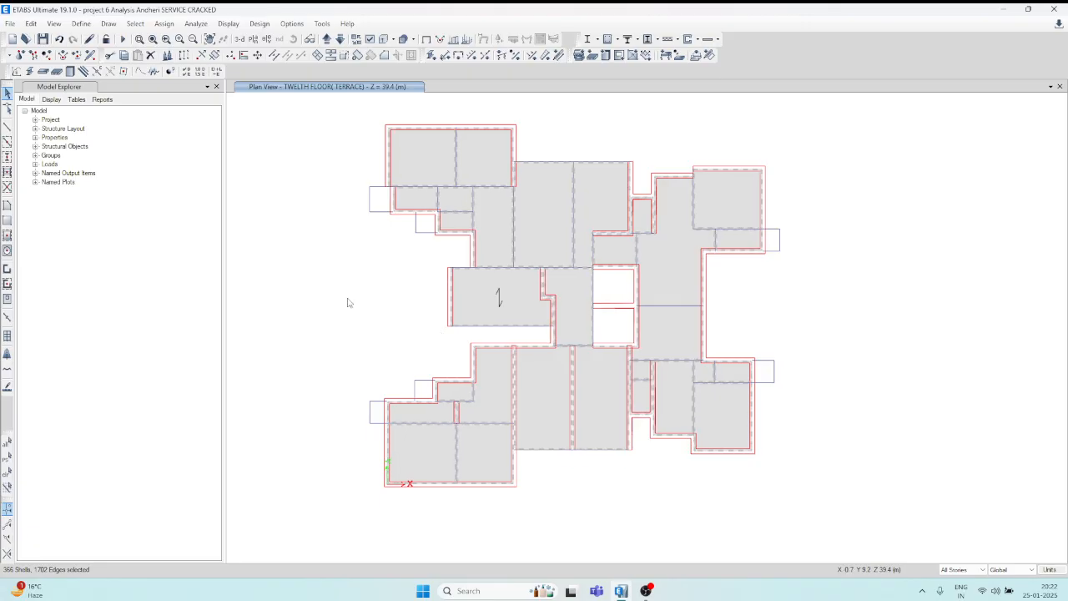
Assign shell stiffness modifiers of 0.35 for bending m11, m22 and m12 to the selected floors
{"action": "left_click", "coordinate": [166, 24]}
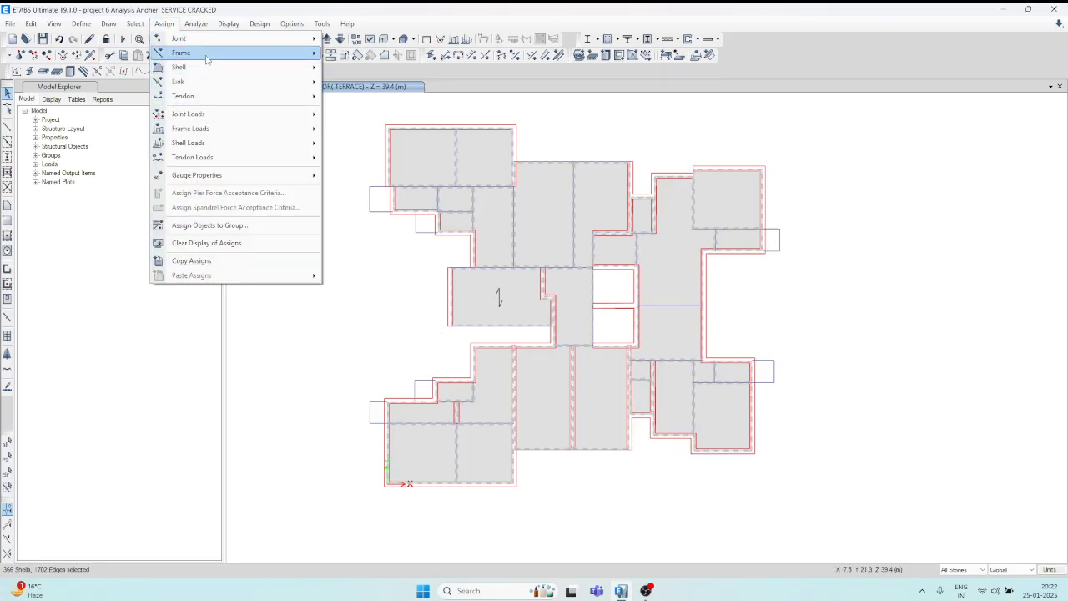
{"action": "mouse_move", "coordinate": [207, 57]}
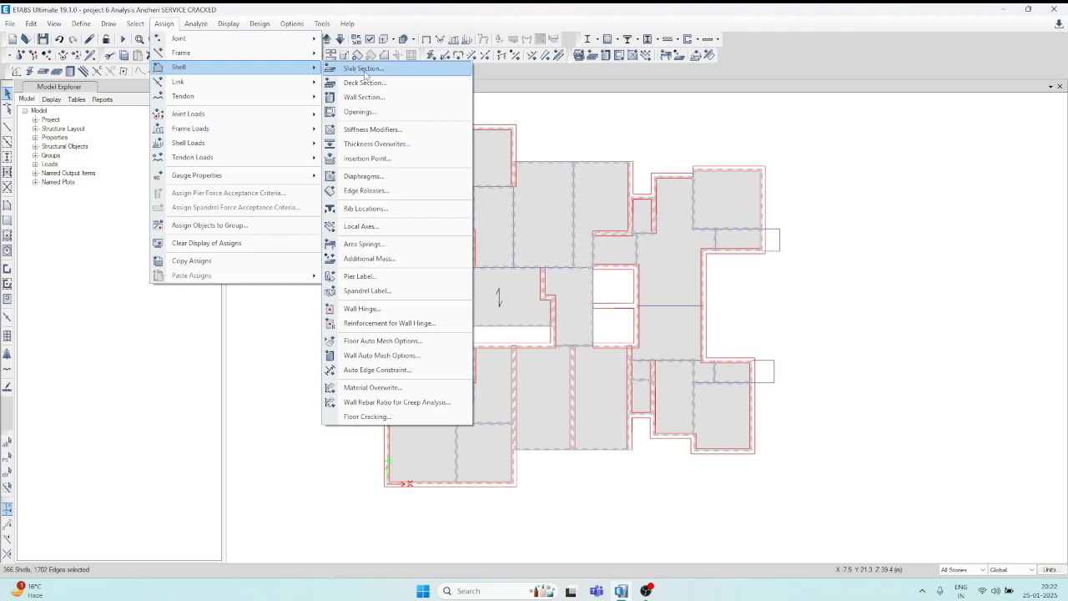
{"action": "left_click", "coordinate": [357, 132]}
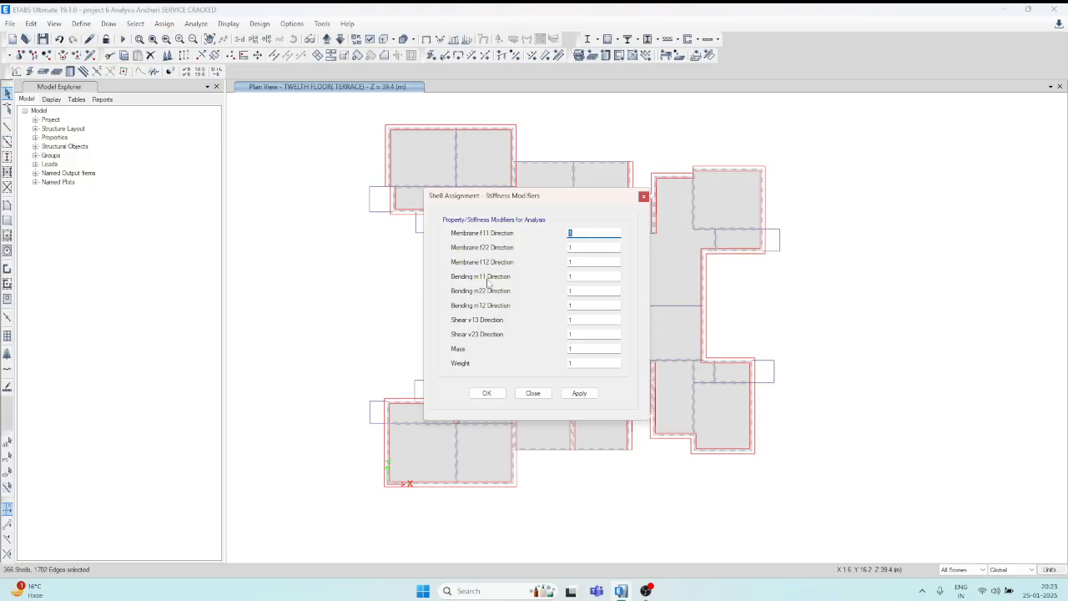
{"action": "left_click", "coordinate": [572, 276]}
{"action": "type", "text": "0.35"}
{"action": "left_click", "coordinate": [581, 291]}
{"action": "key", "text": "BackSpace"}
{"action": "type", "text": "0.35"}
{"action": "left_click", "coordinate": [572, 307]}
{"action": "key", "text": "BackSpace"}
{"action": "type", "text": "0.35"}
{"action": "left_click", "coordinate": [580, 394]}
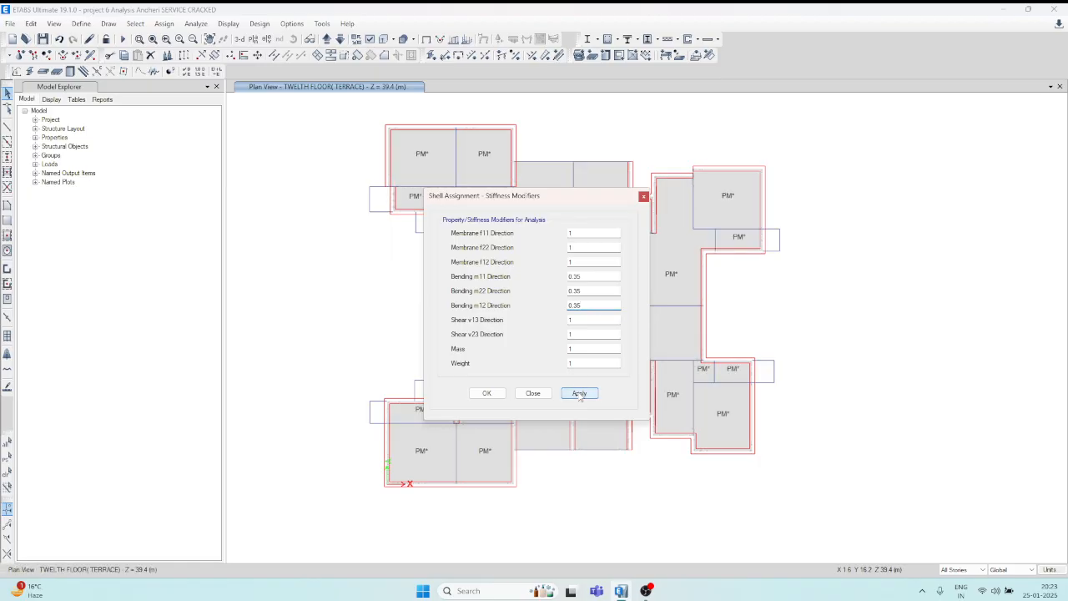
{"action": "left_click", "coordinate": [533, 393]}
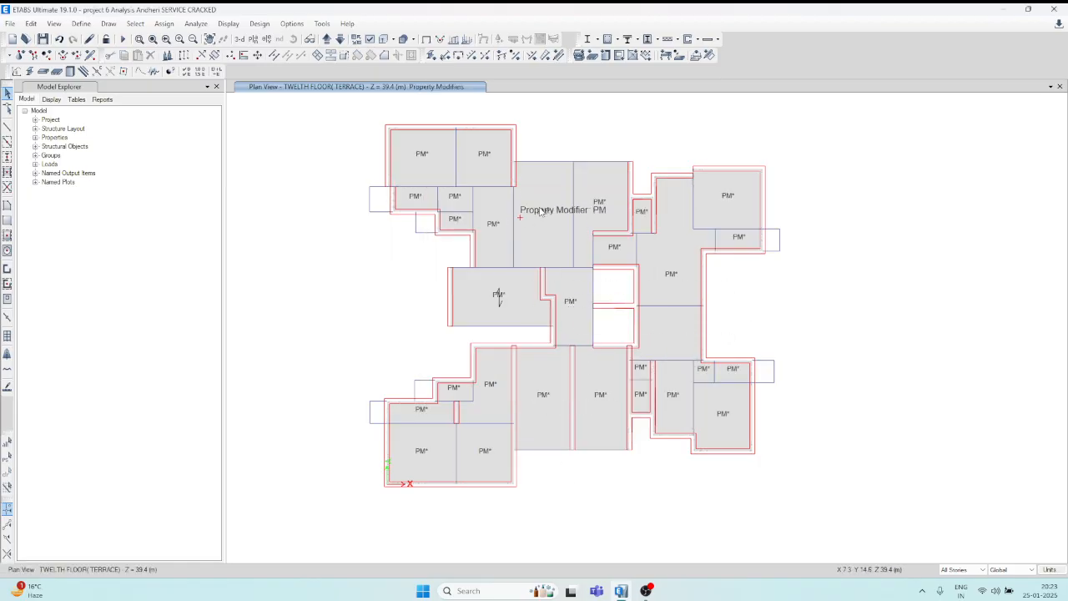
Check the property modifiers of the large upper-middle terrace slab and hide the assignment labels
{"action": "right_click", "coordinate": [497, 295]}
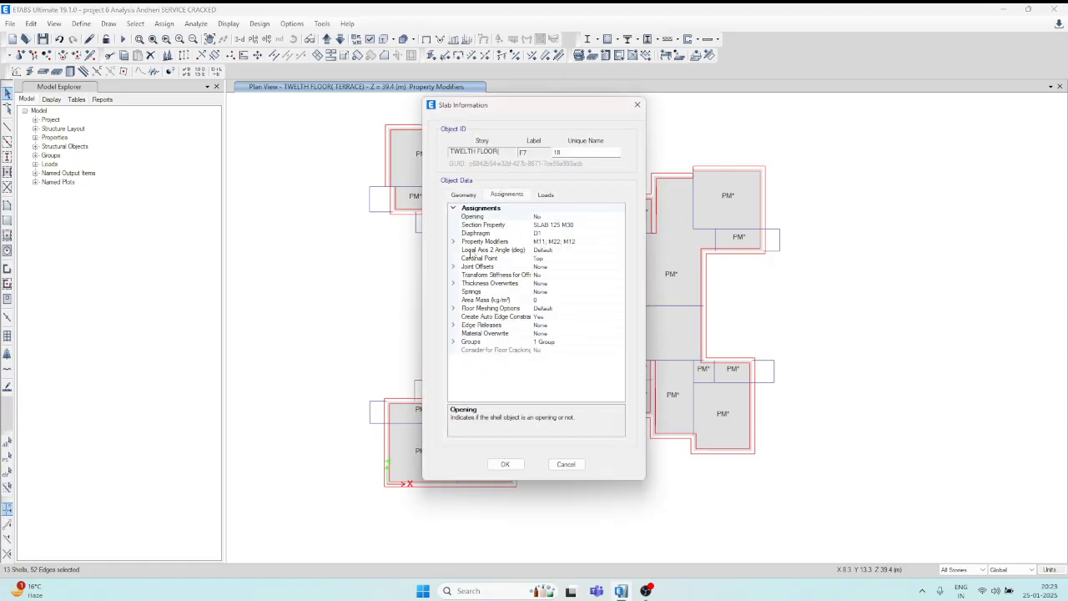
{"action": "left_click", "coordinate": [453, 241]}
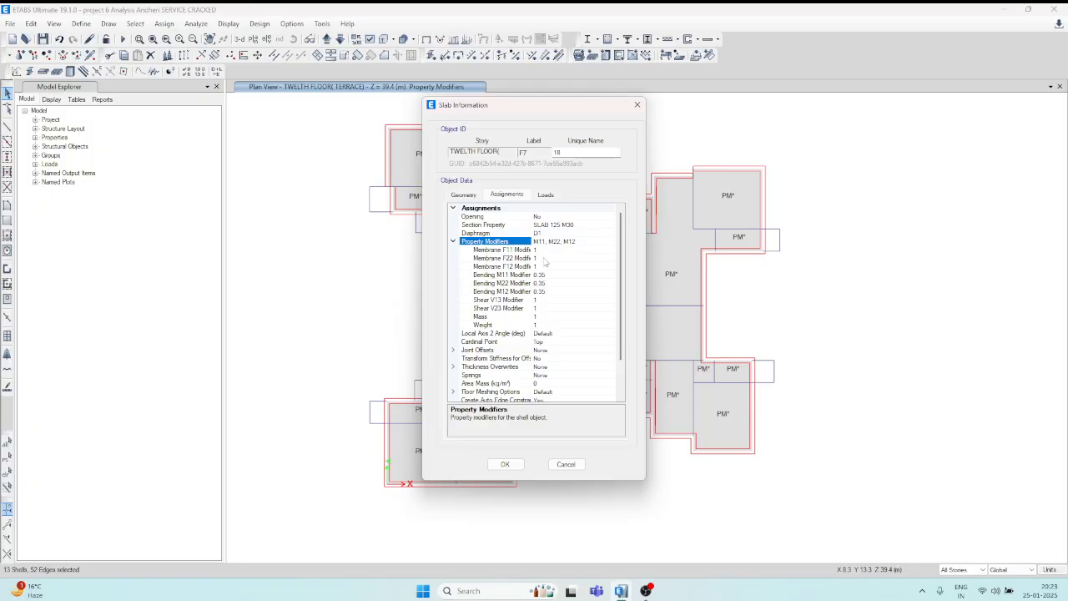
{"action": "left_click", "coordinate": [505, 464]}
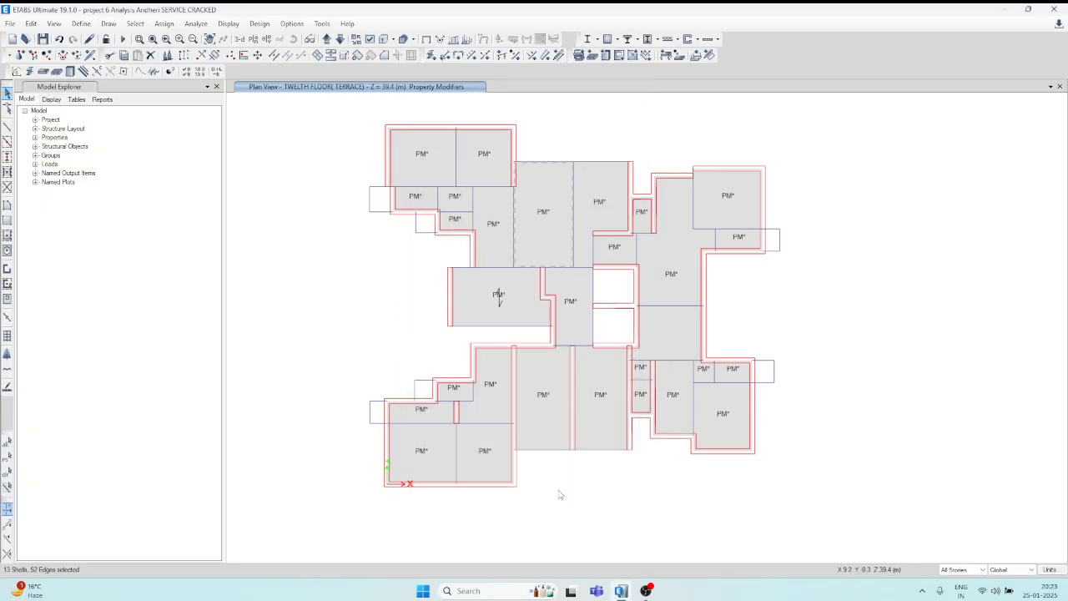
{"action": "left_click", "coordinate": [427, 40]}
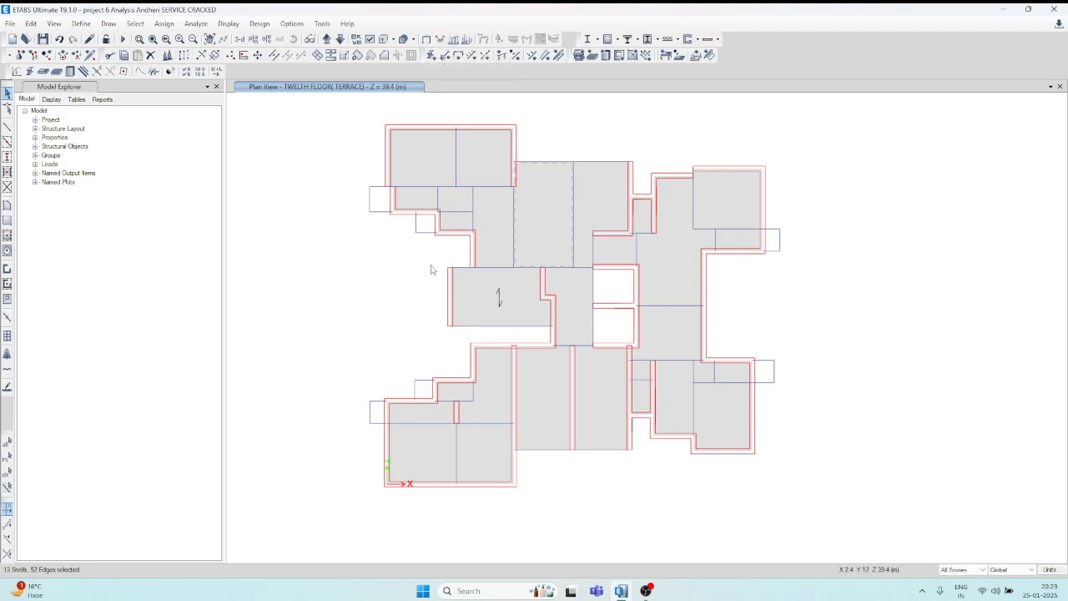
Clear the current selection and select all wall objects in the model by object type
{"action": "left_click", "coordinate": [401, 276]}
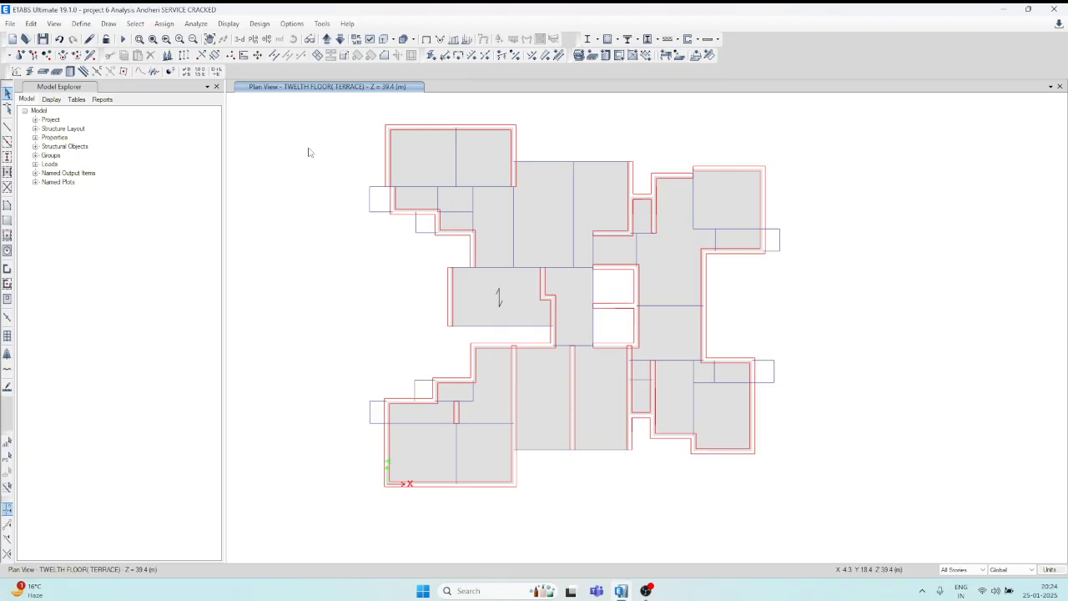
{"action": "left_click", "coordinate": [139, 24]}
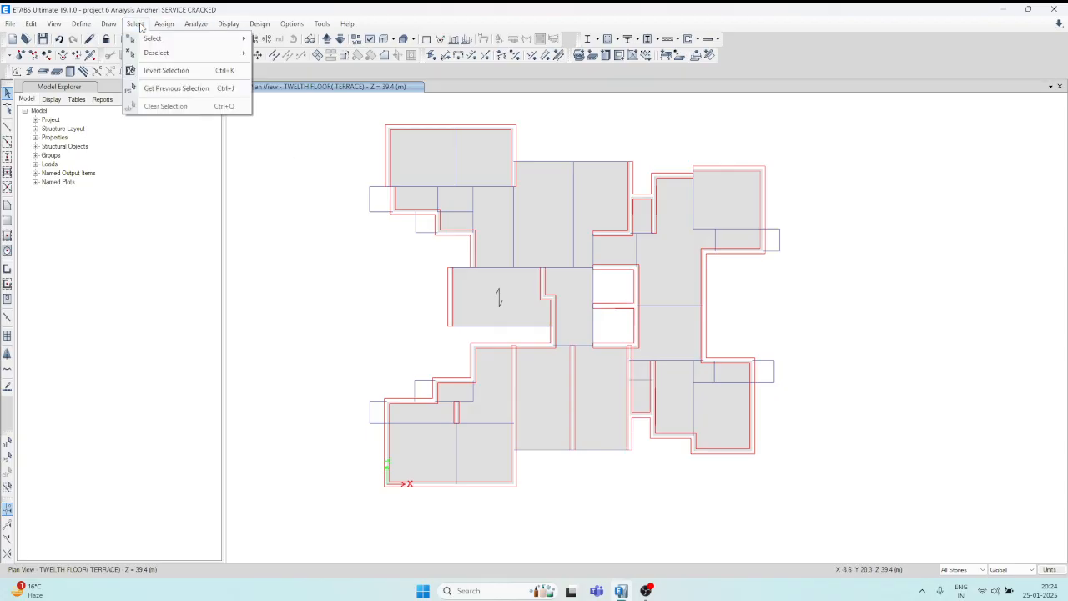
{"action": "mouse_move", "coordinate": [151, 39]}
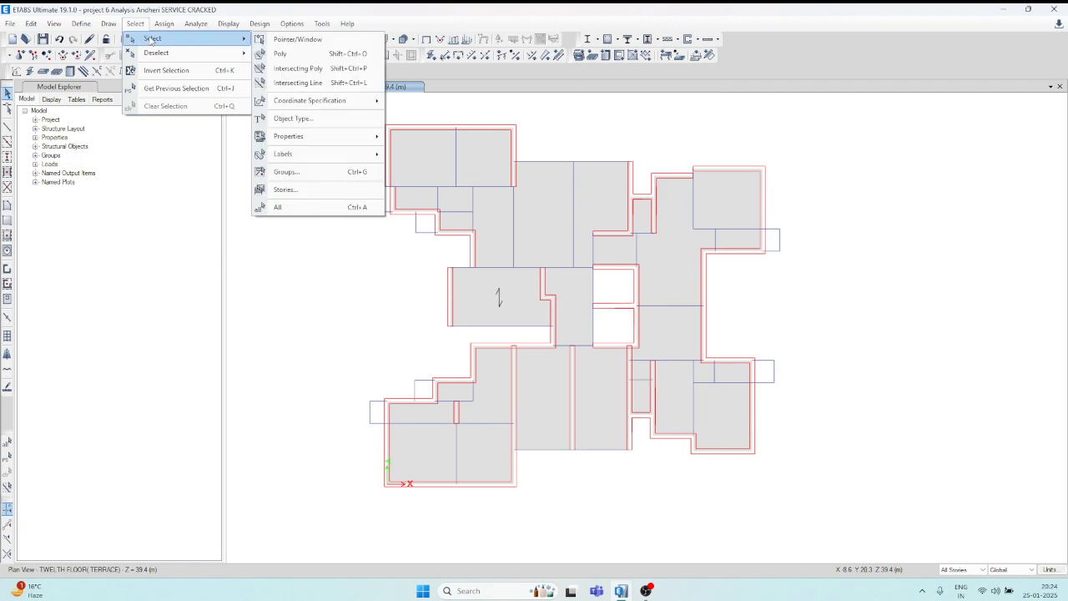
{"action": "left_click", "coordinate": [301, 119]}
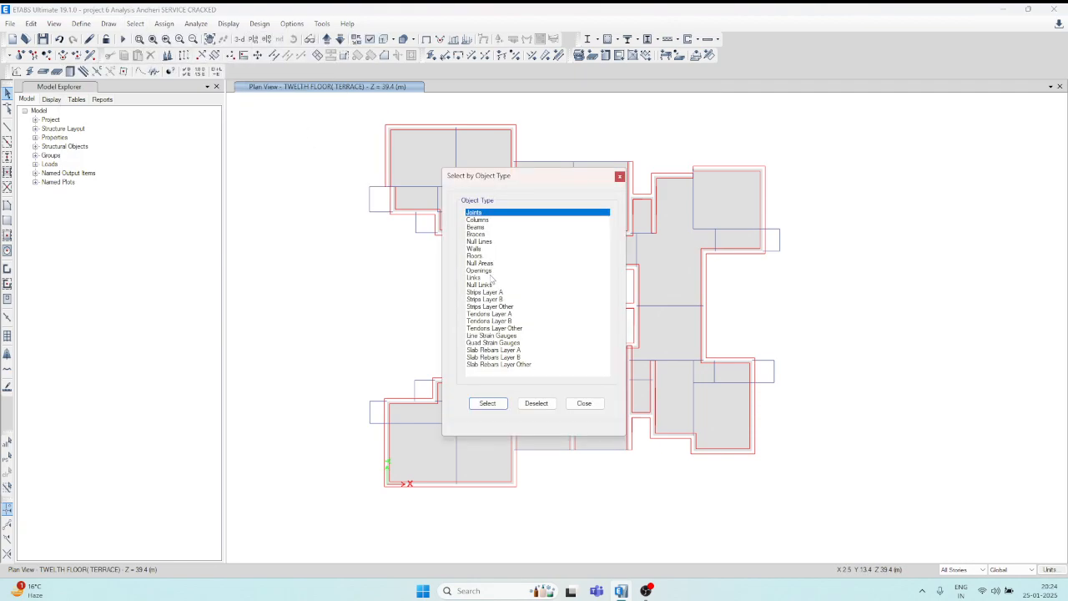
{"action": "left_click", "coordinate": [478, 250]}
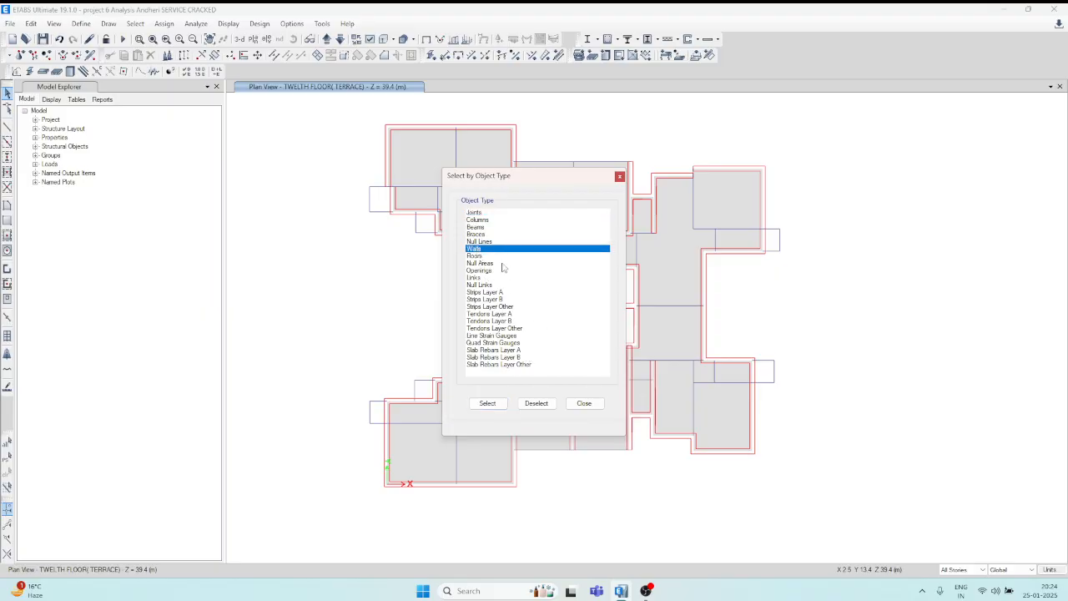
{"action": "left_click", "coordinate": [488, 403]}
{"action": "left_click", "coordinate": [584, 404]}
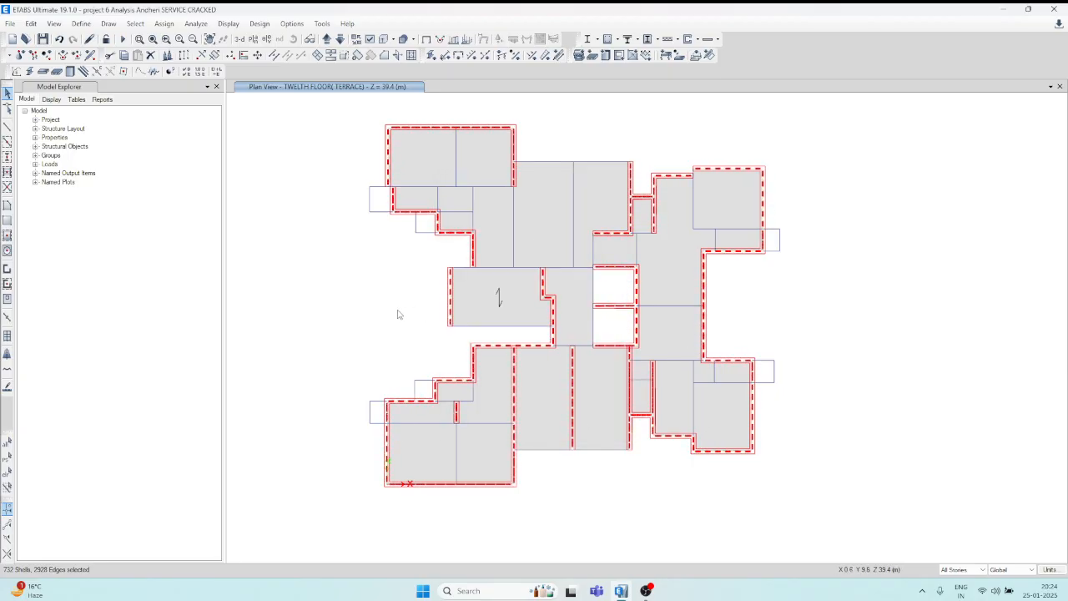
Assign shell stiffness modifiers of 1 in every membrane, bending and shear direction, mass and weight to the selected walls
{"action": "left_click", "coordinate": [163, 23]}
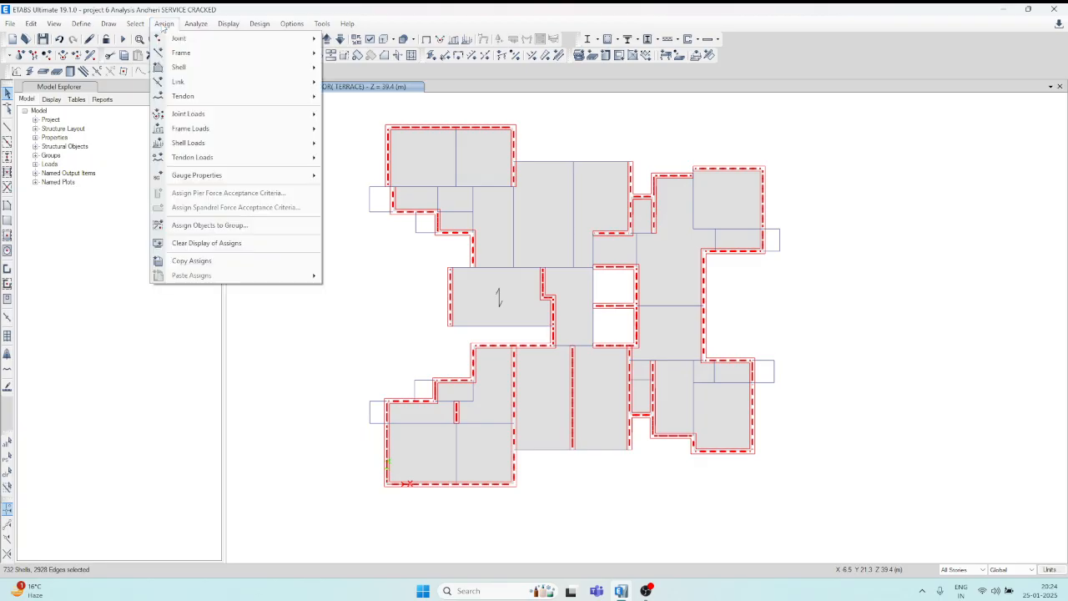
{"action": "mouse_move", "coordinate": [220, 70]}
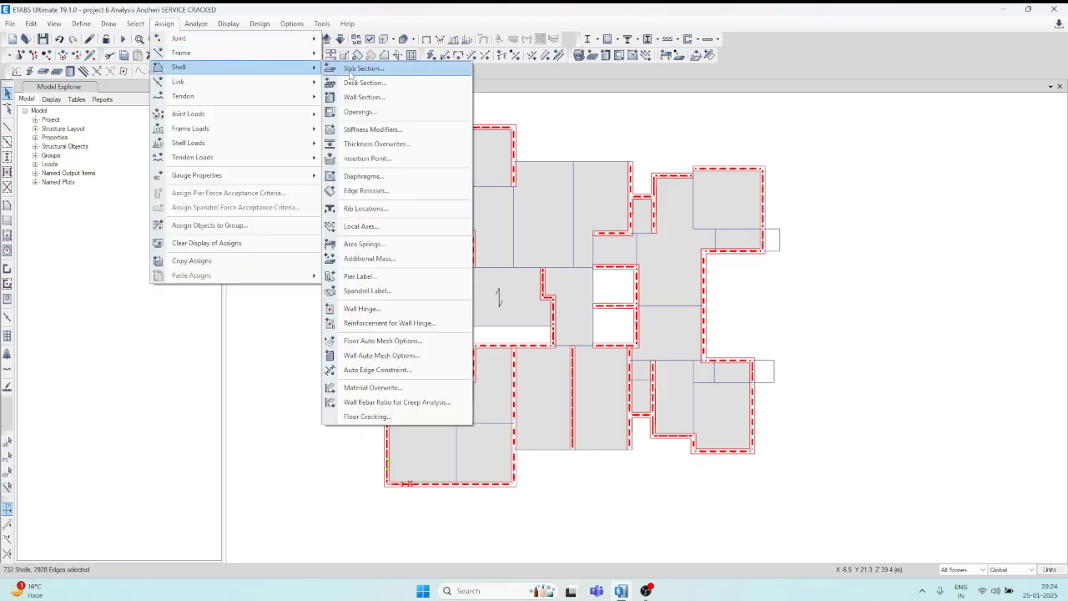
{"action": "left_click", "coordinate": [357, 130]}
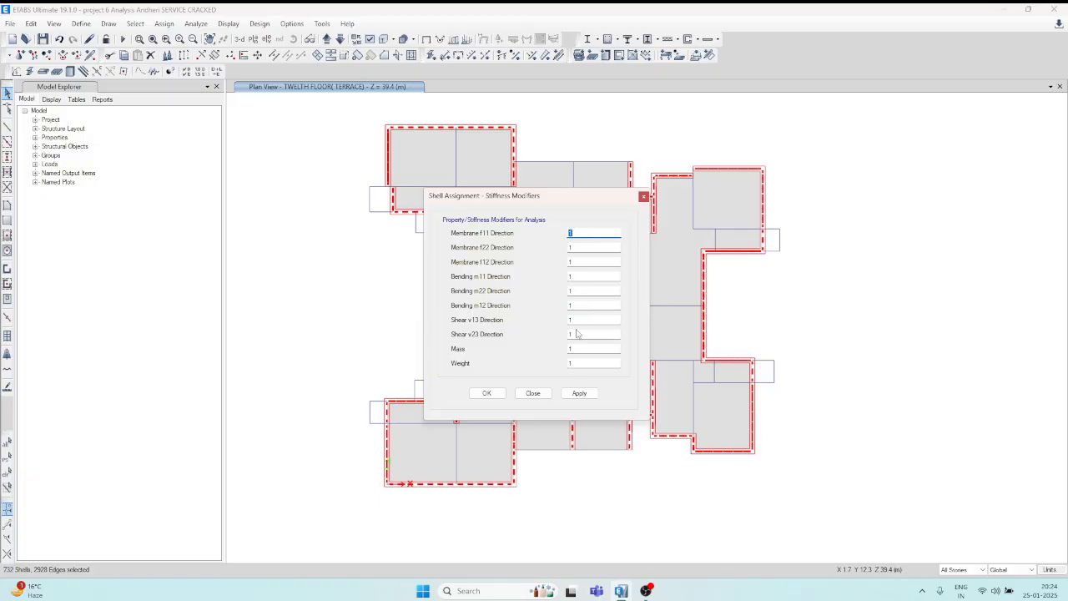
{"action": "left_click", "coordinate": [582, 393]}
{"action": "left_click", "coordinate": [496, 394]}
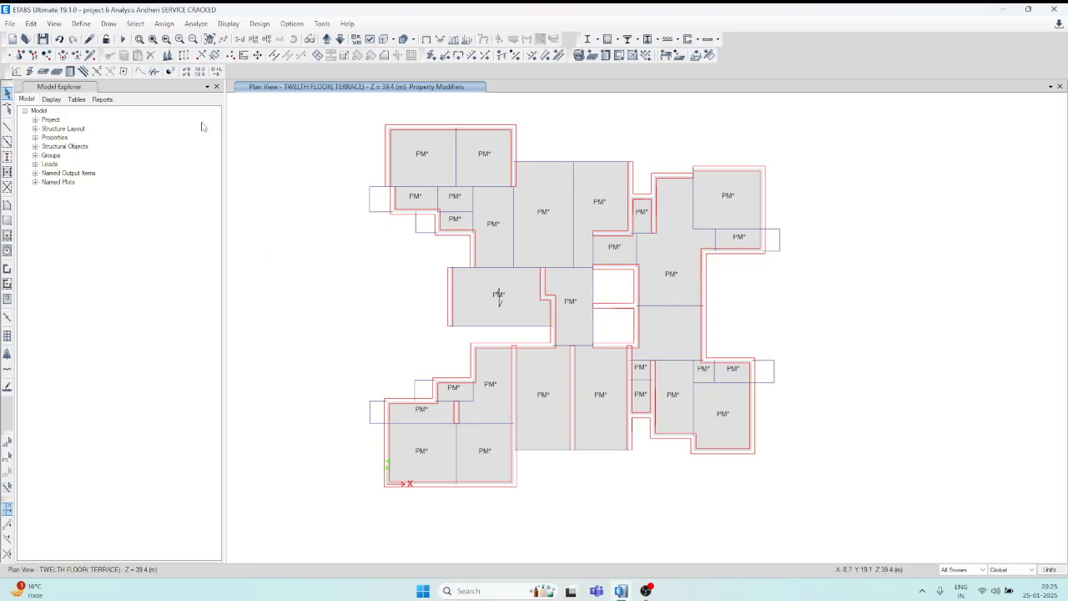
Run the analysis and open the story response plot
{"action": "left_click", "coordinate": [123, 40]}
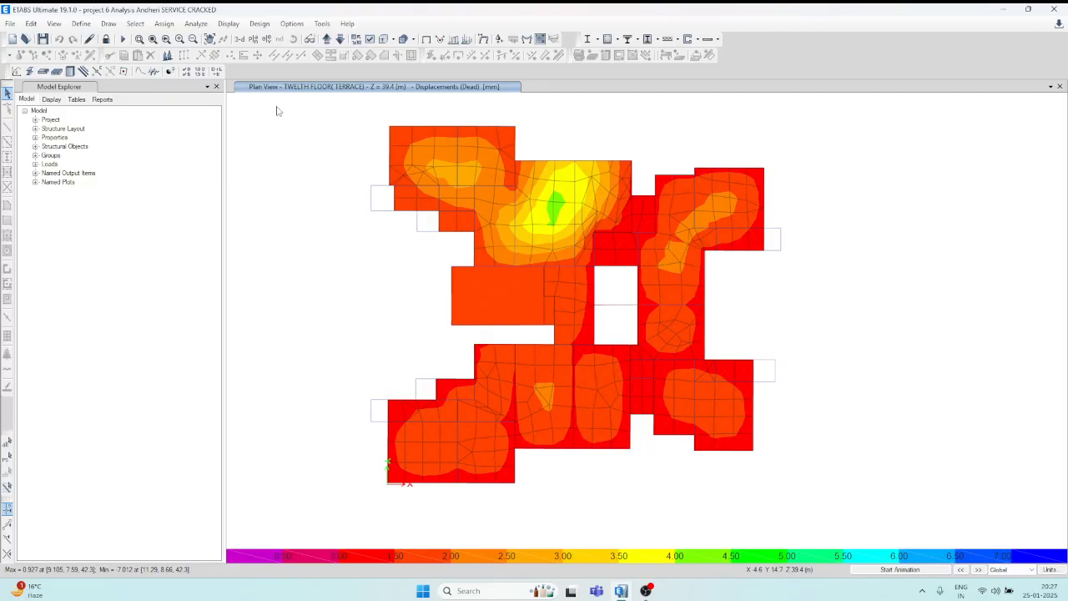
{"action": "left_click", "coordinate": [229, 24]}
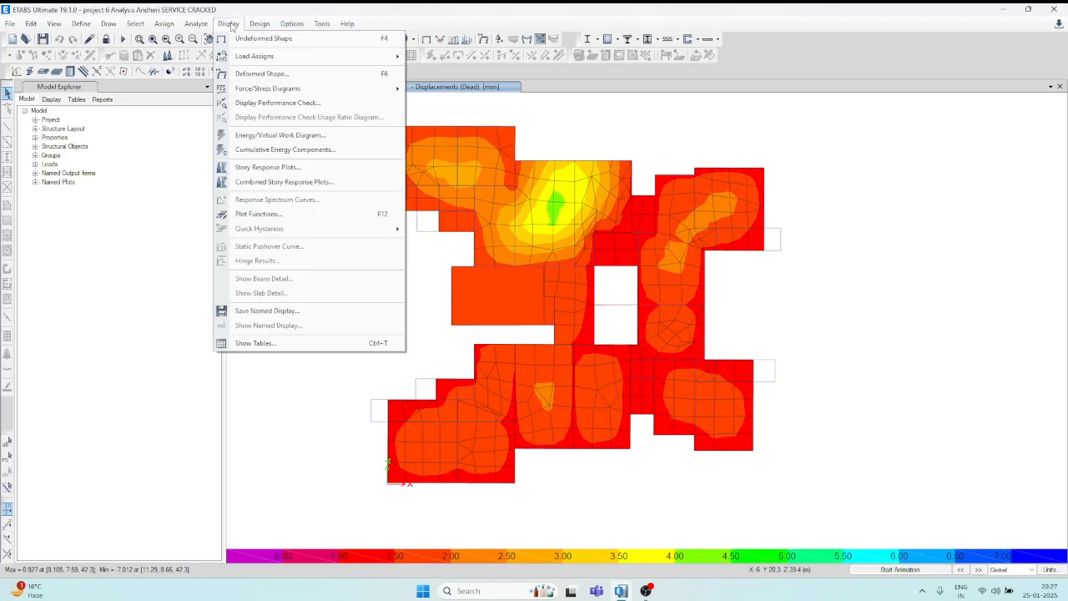
{"action": "left_click", "coordinate": [267, 168]}
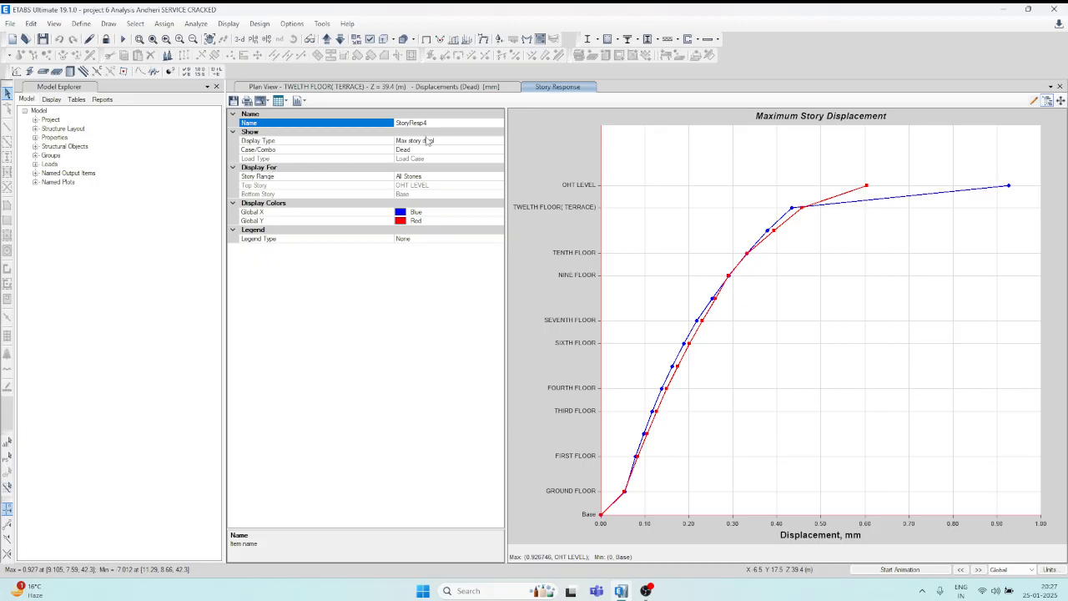
Plot the maximum story drifts over all stories for load cases SPECX and SPECY in turn
{"action": "left_click", "coordinate": [460, 142]}
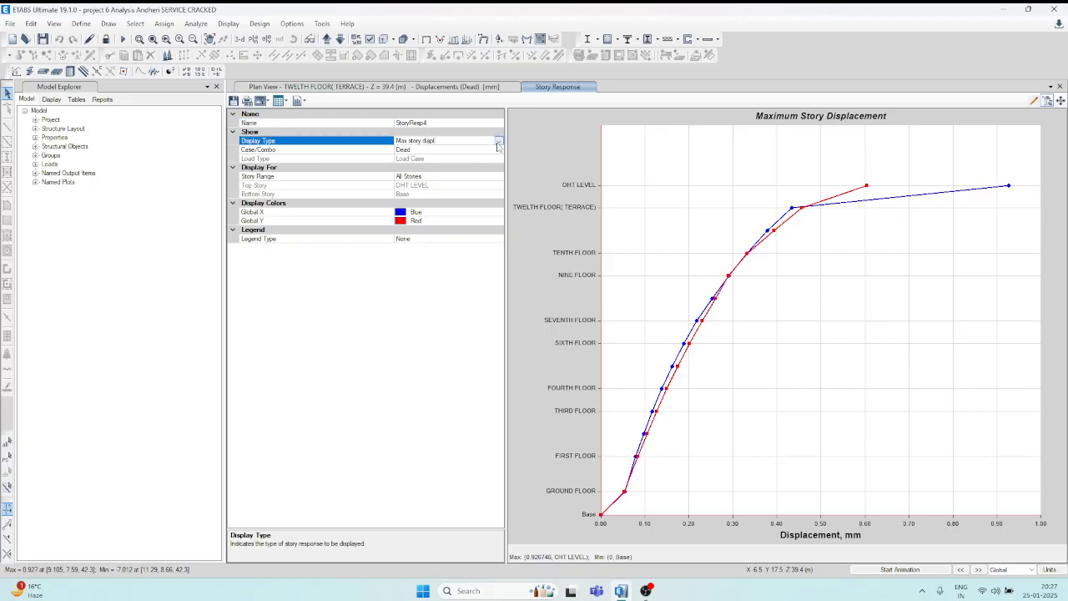
{"action": "left_click", "coordinate": [461, 142]}
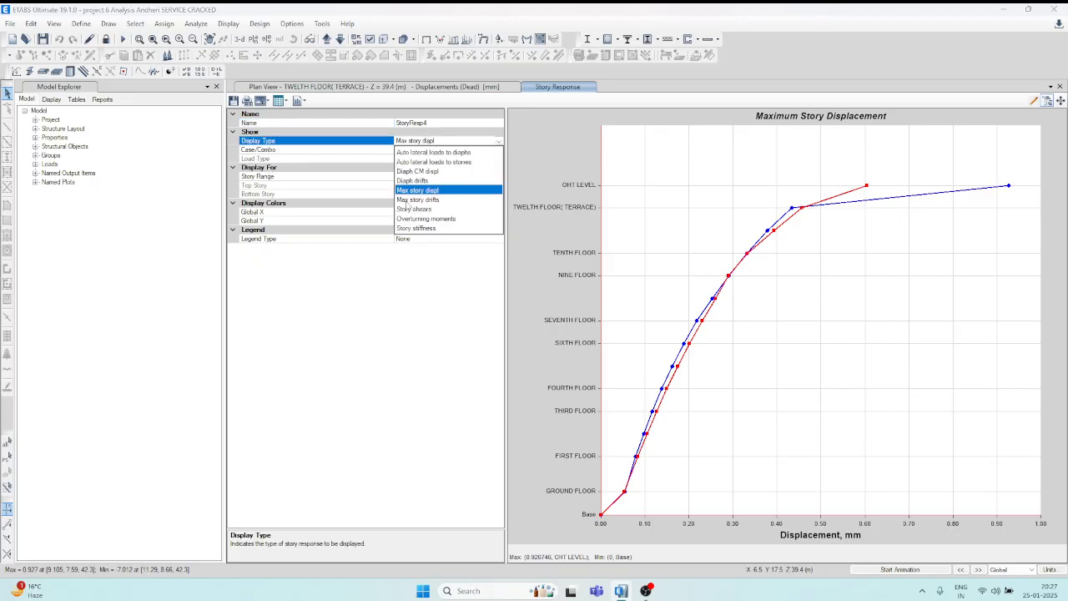
{"action": "left_click", "coordinate": [433, 198]}
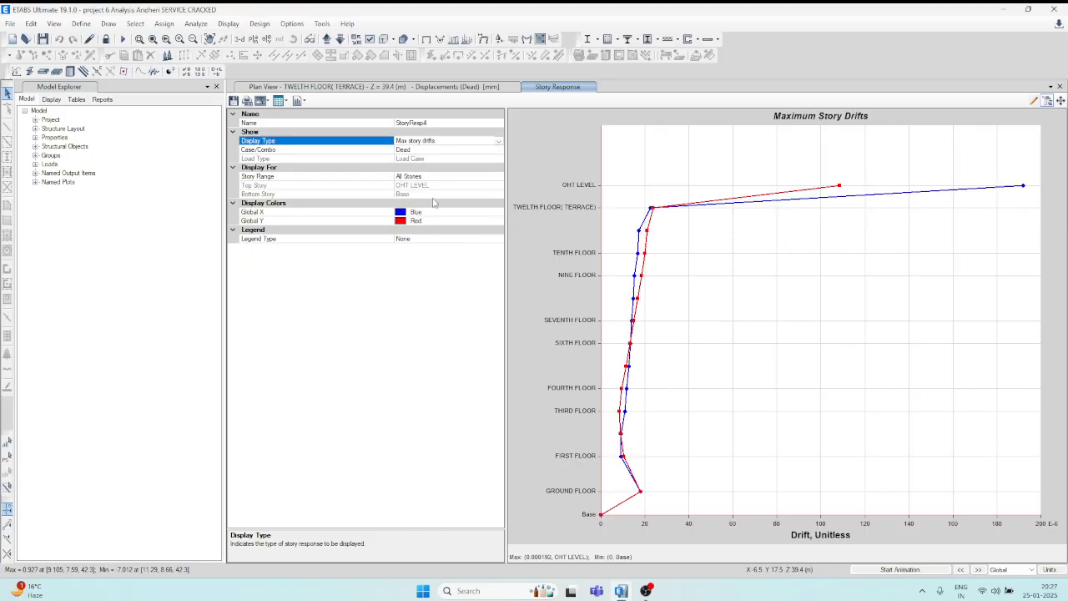
{"action": "left_click", "coordinate": [493, 150]}
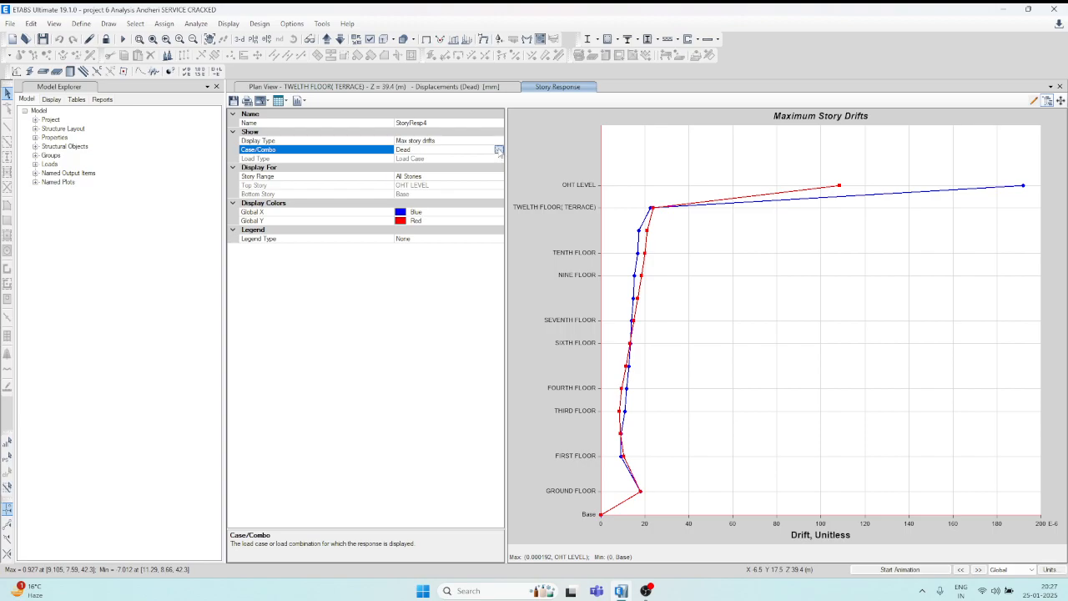
{"action": "left_click", "coordinate": [498, 151]}
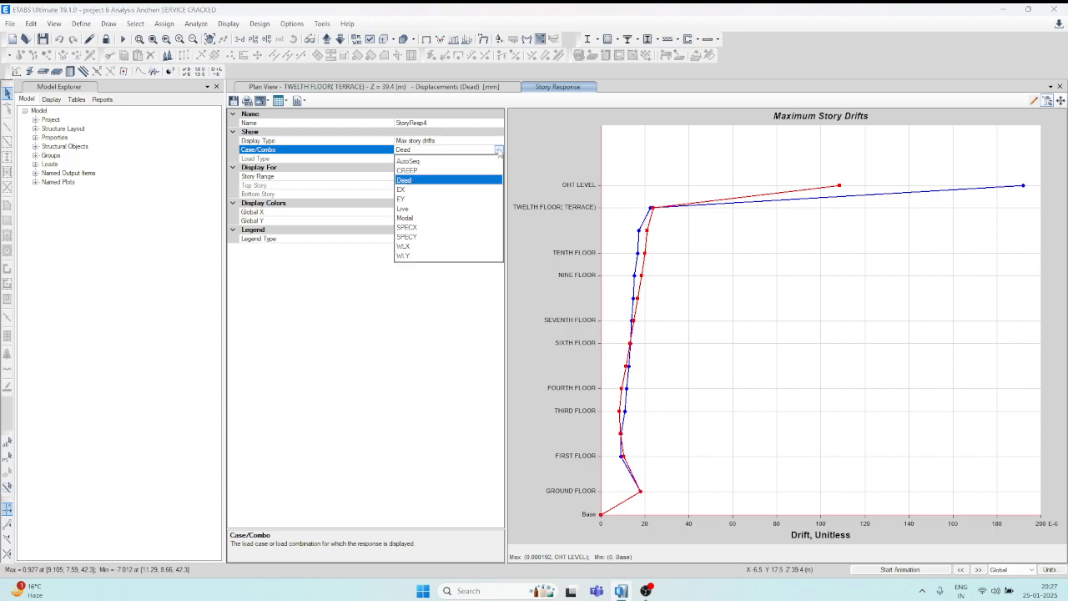
{"action": "left_click", "coordinate": [412, 228]}
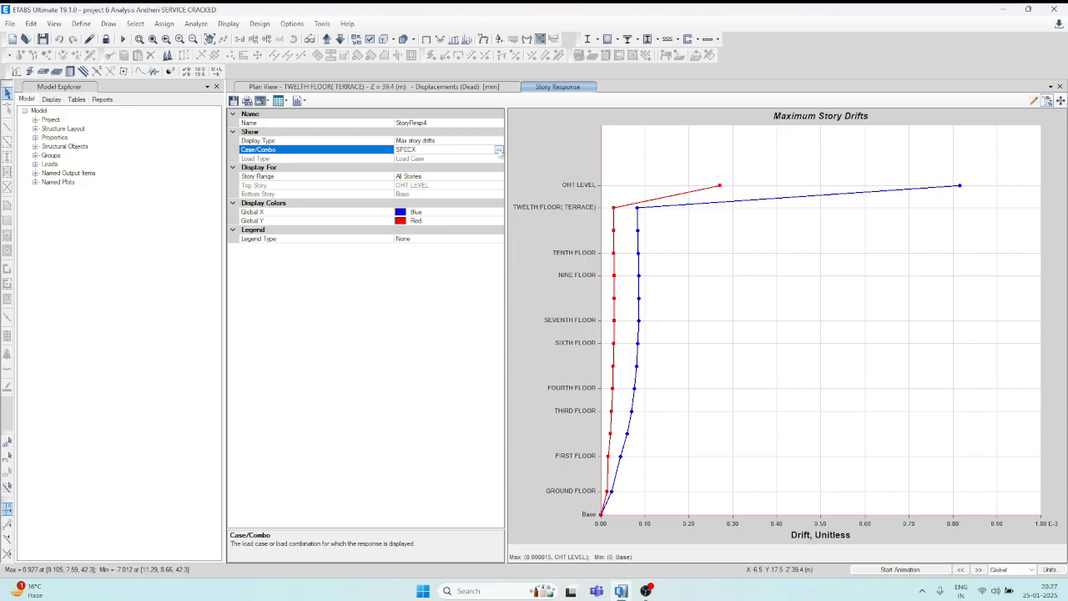
{"action": "left_click", "coordinate": [498, 150]}
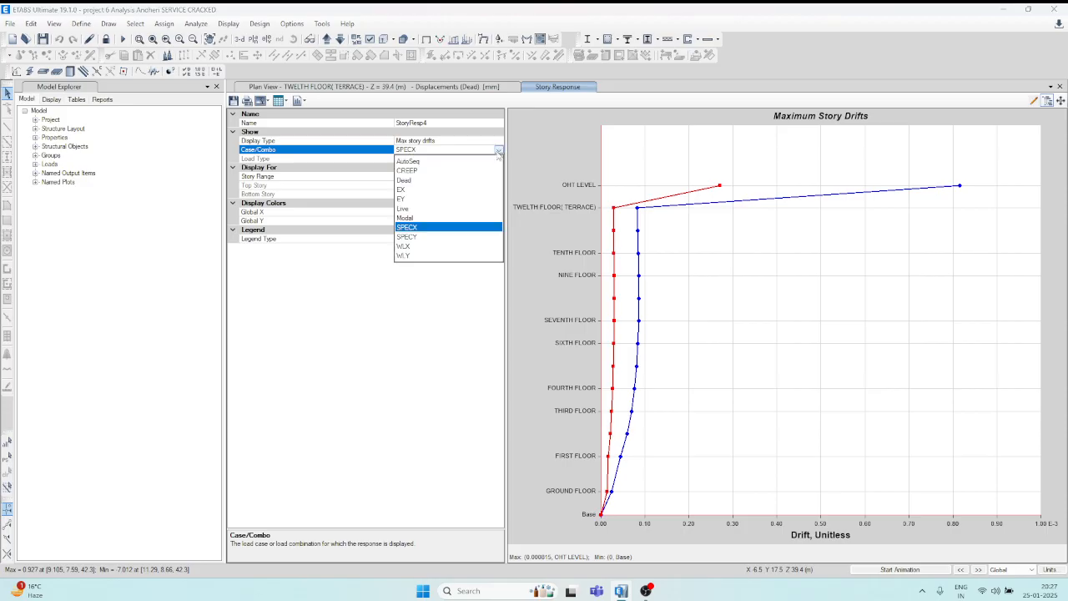
{"action": "left_click", "coordinate": [408, 237]}
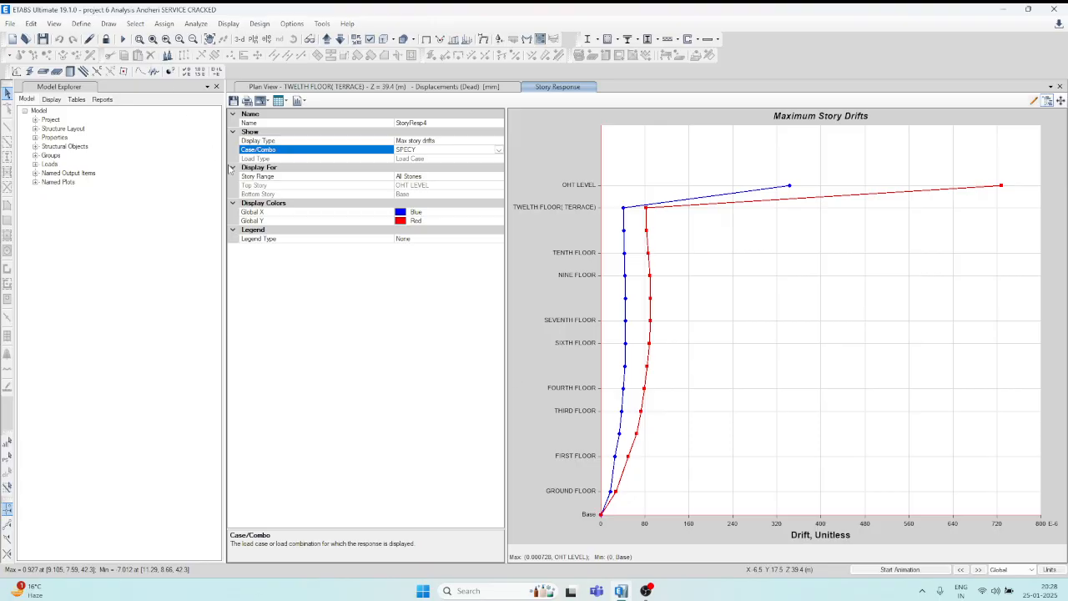
Switch the story response plot to maximum story displacement and examine it for load case SPECX
{"action": "left_click", "coordinate": [497, 142]}
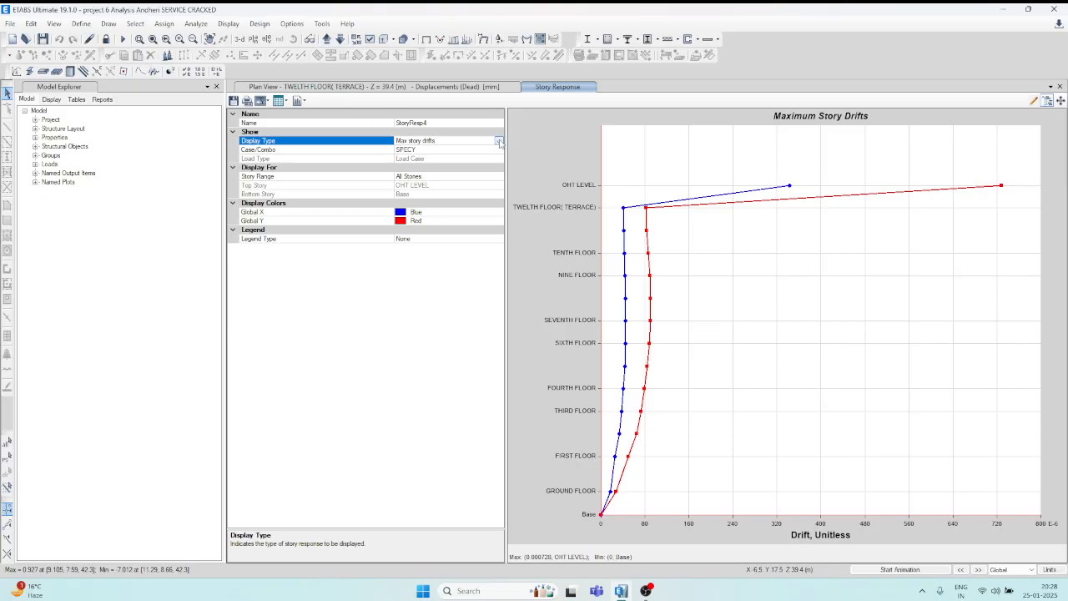
{"action": "left_click", "coordinate": [498, 141]}
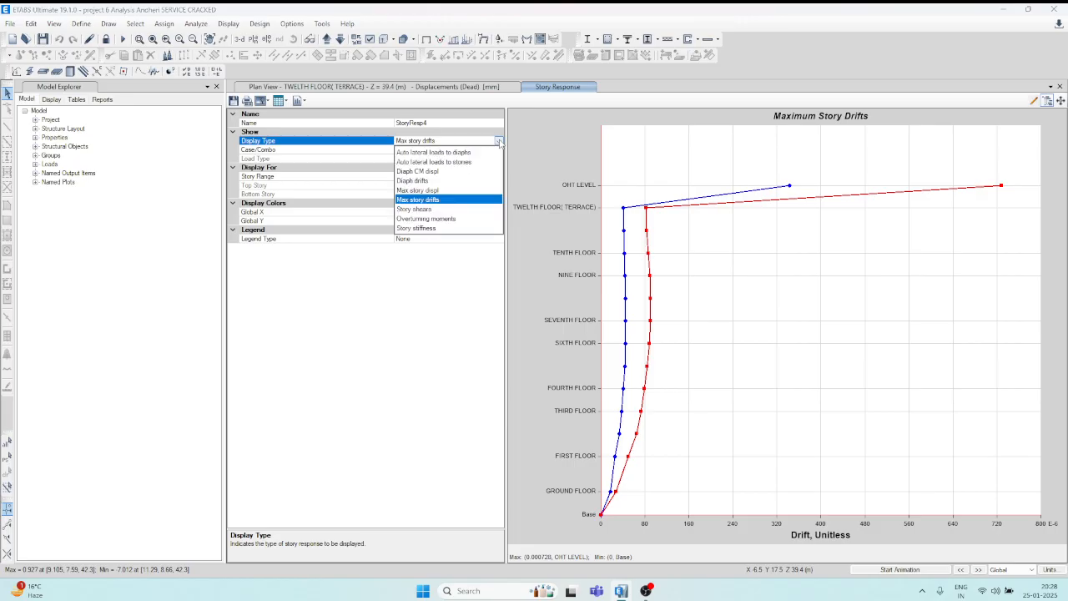
{"action": "left_click", "coordinate": [428, 191]}
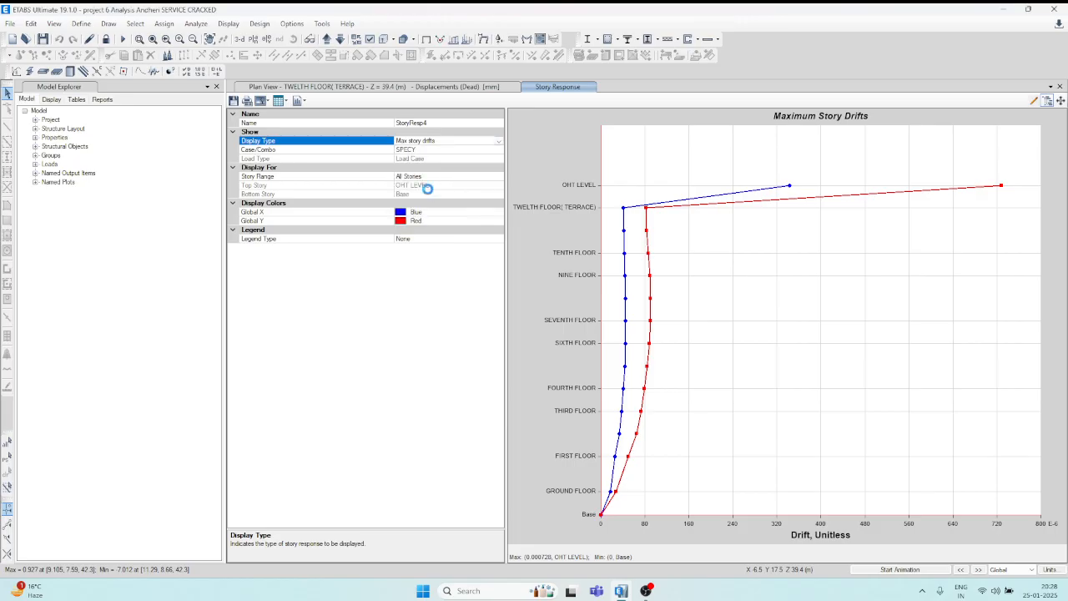
{"action": "left_click", "coordinate": [497, 151]}
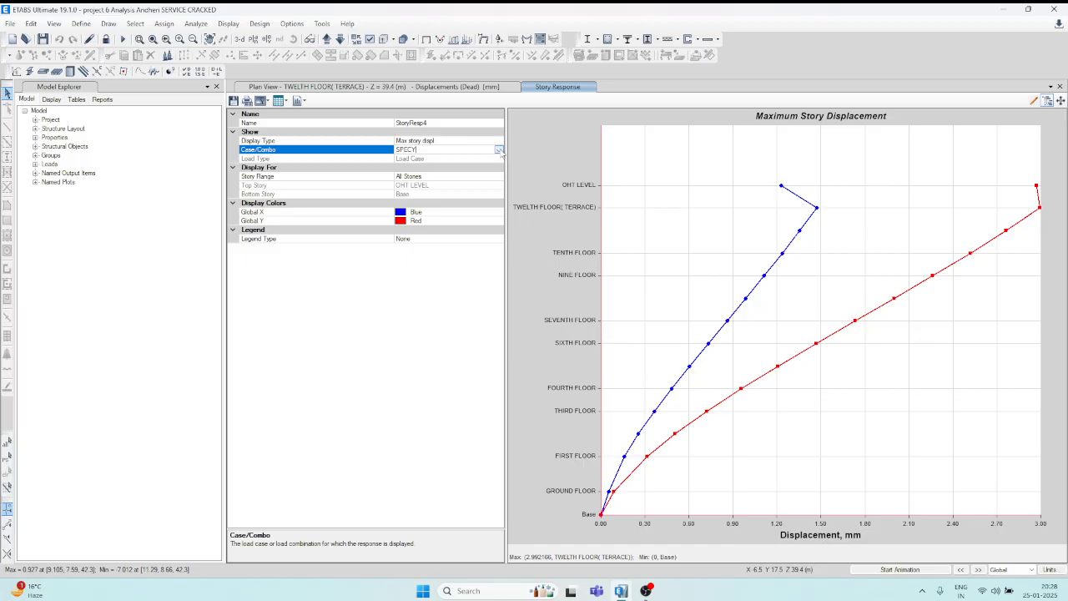
{"action": "left_click", "coordinate": [499, 151]}
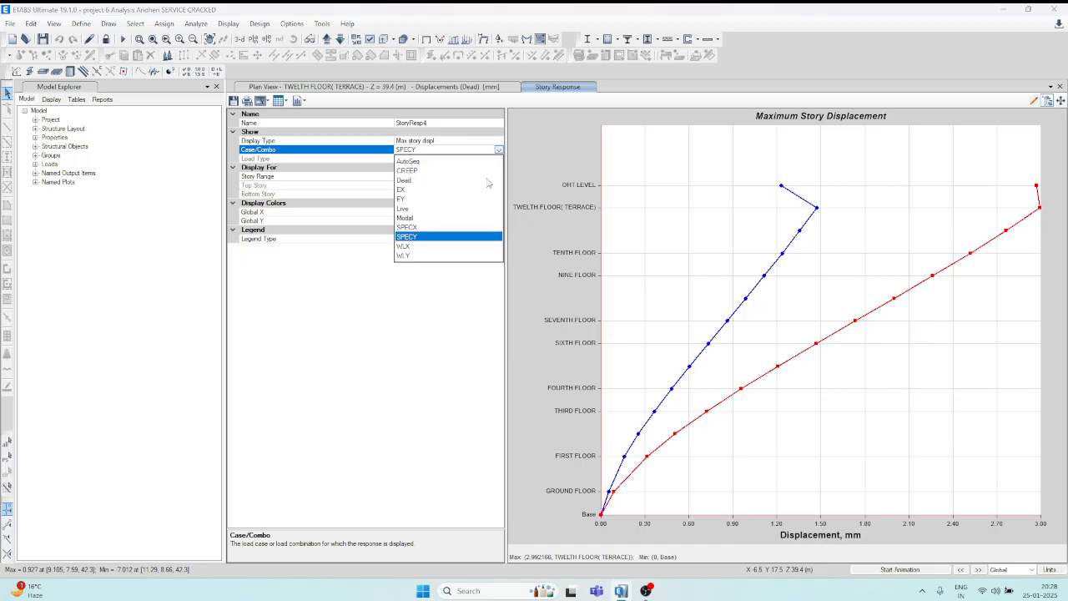
{"action": "left_click", "coordinate": [409, 227]}
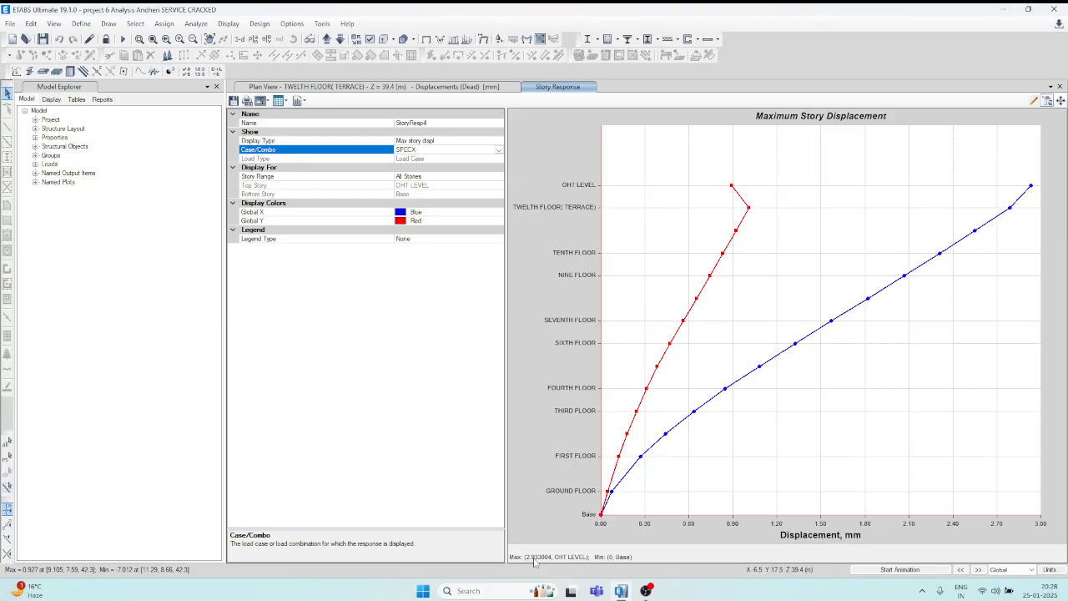
View the OHT LEVEL plan one story up, and return to the story response plot
{"action": "left_click", "coordinate": [374, 87]}
{"action": "left_click", "coordinate": [326, 39]}
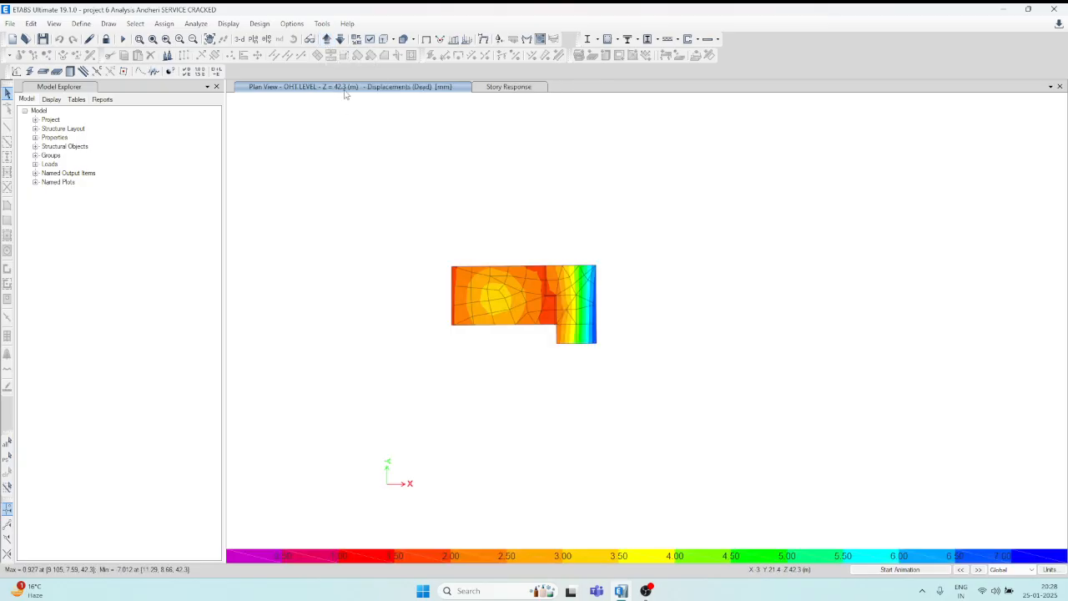
{"action": "left_click", "coordinate": [505, 87]}
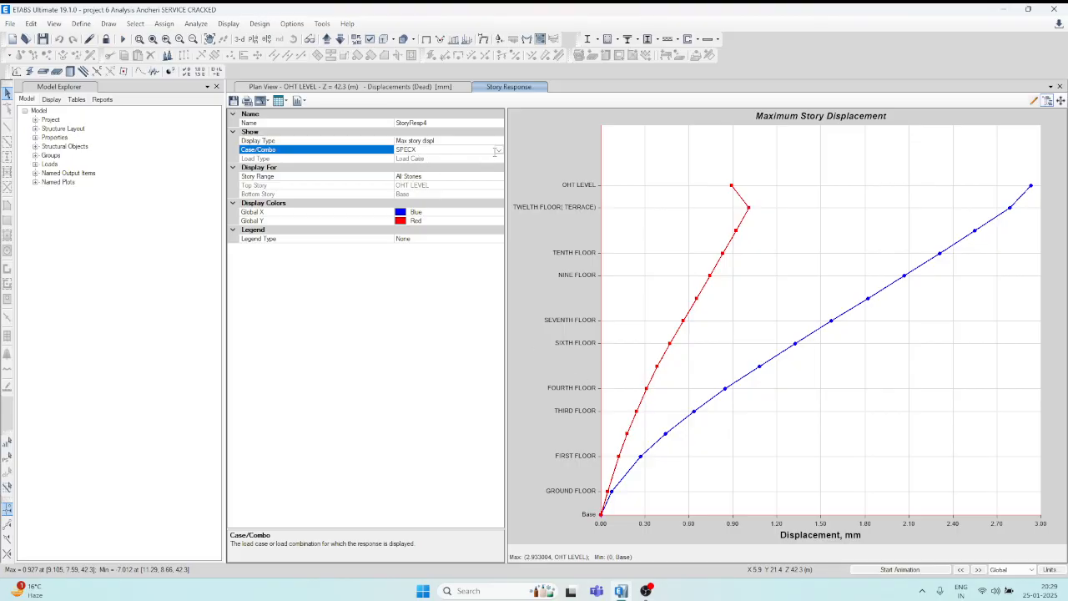
Examine the maximum story displacements for load cases SPECY, WLX and WLY in turn, and return to the plan view
{"action": "left_click", "coordinate": [498, 150]}
{"action": "left_click", "coordinate": [408, 238]}
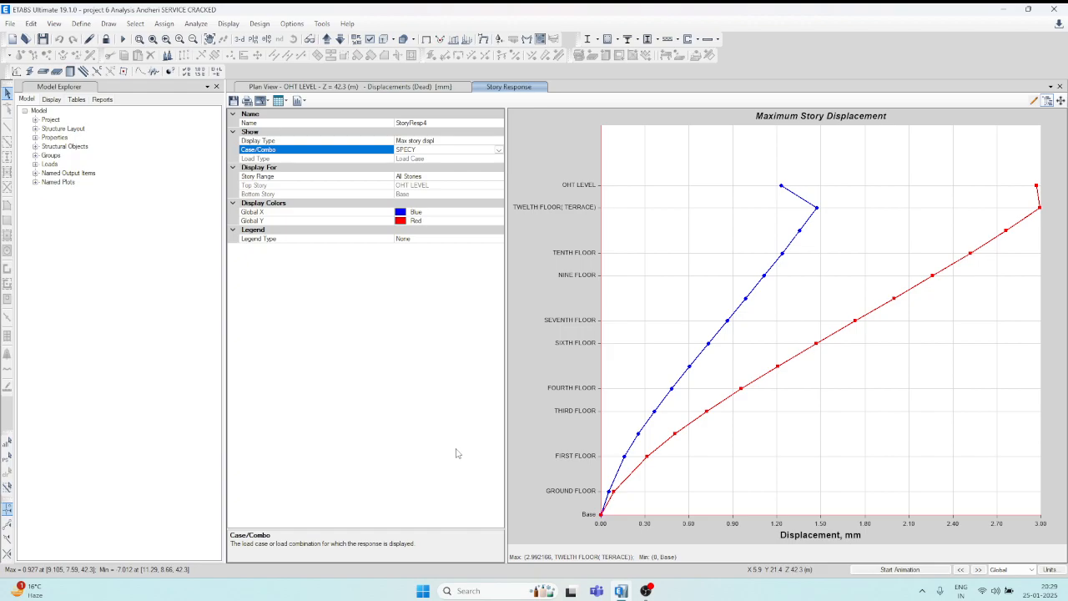
{"action": "left_click", "coordinate": [498, 150]}
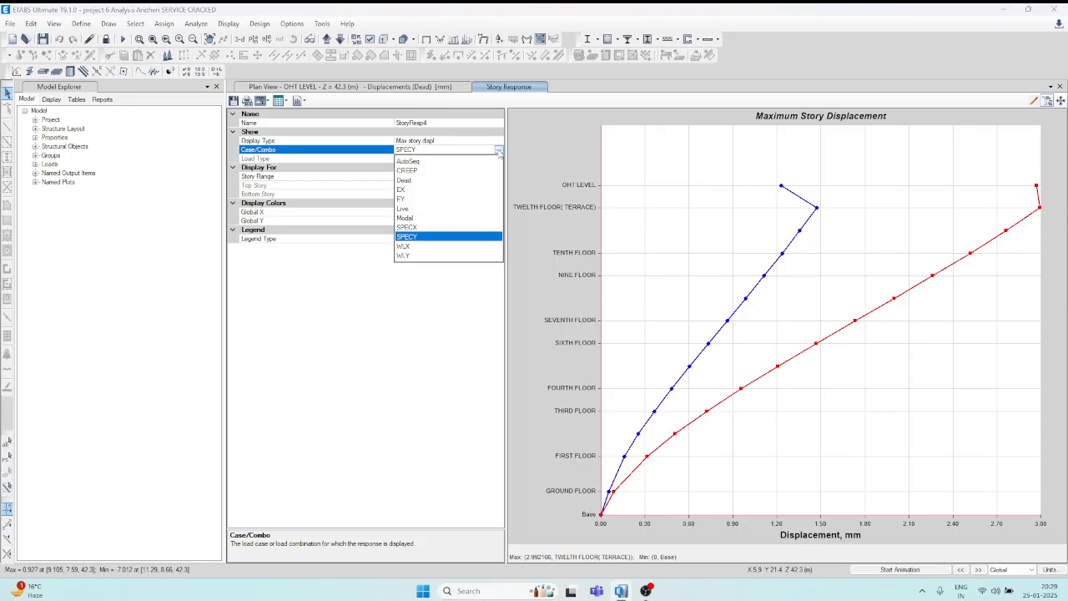
{"action": "left_click", "coordinate": [404, 246]}
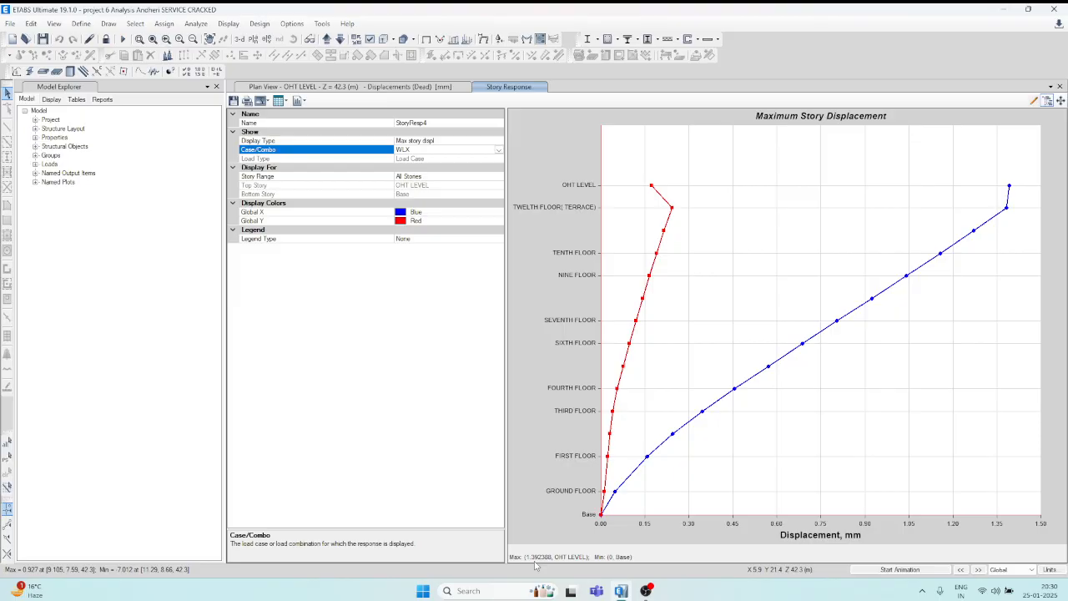
{"action": "left_click", "coordinate": [499, 151]}
{"action": "left_click", "coordinate": [407, 259]}
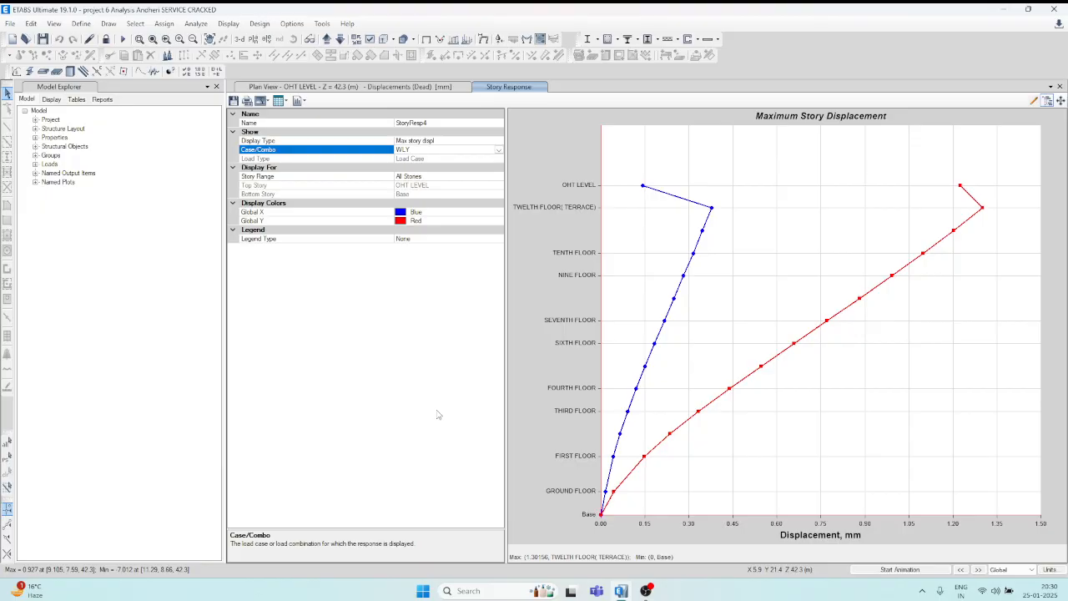
{"action": "left_click", "coordinate": [404, 89]}
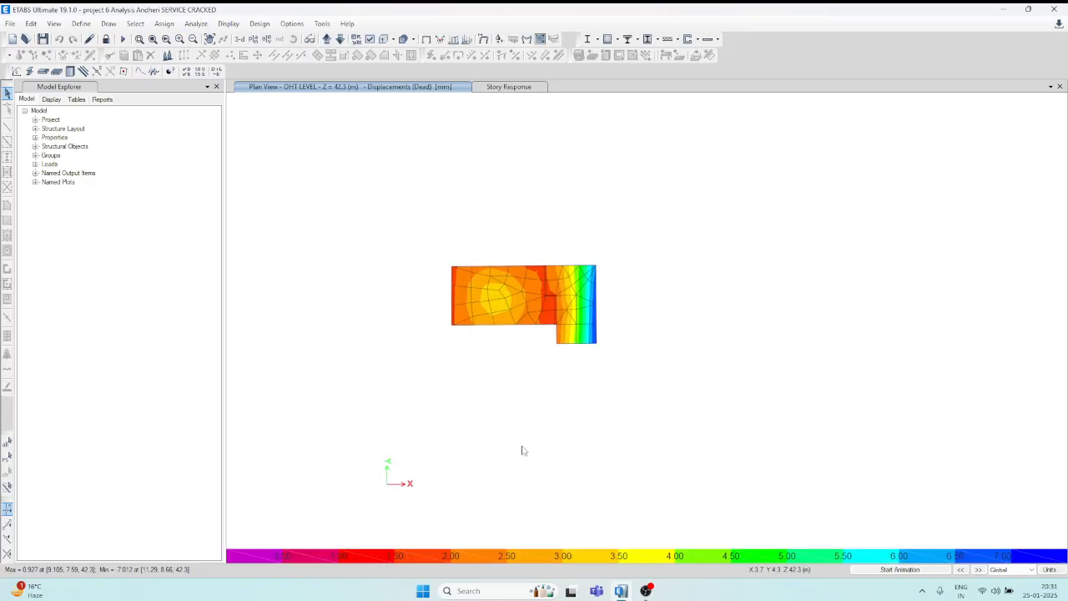
{"action": "mouse_move", "coordinate": [647, 590]}
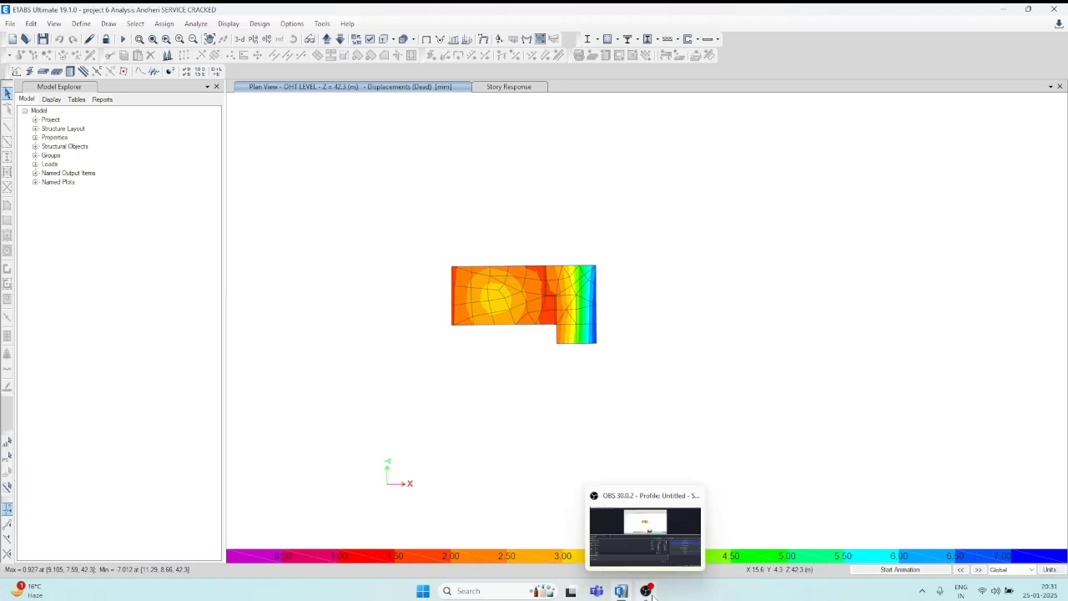
{"action": "left_click", "coordinate": [678, 526]}
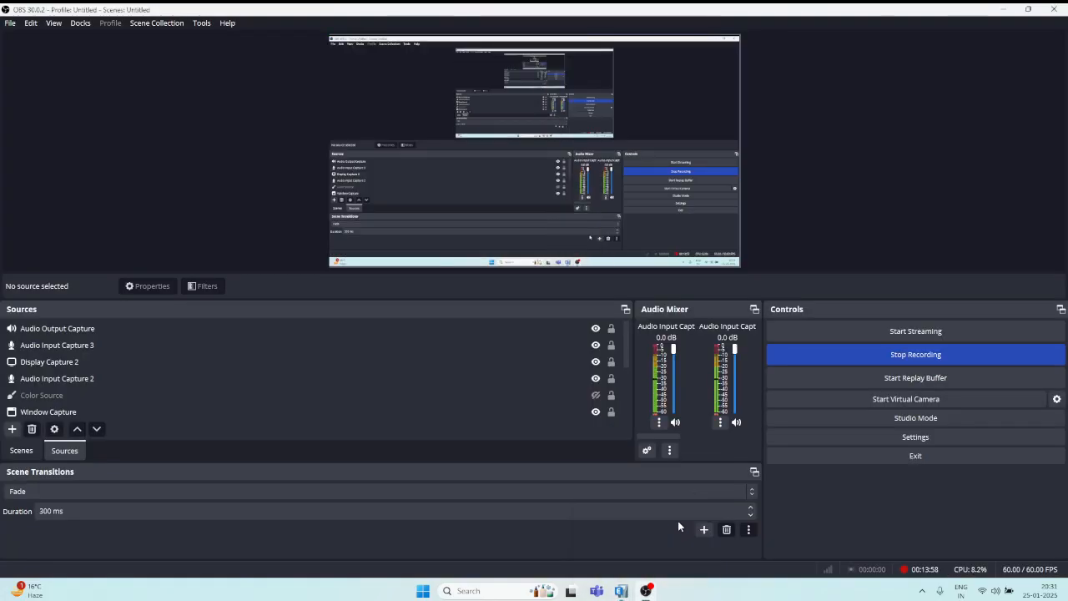